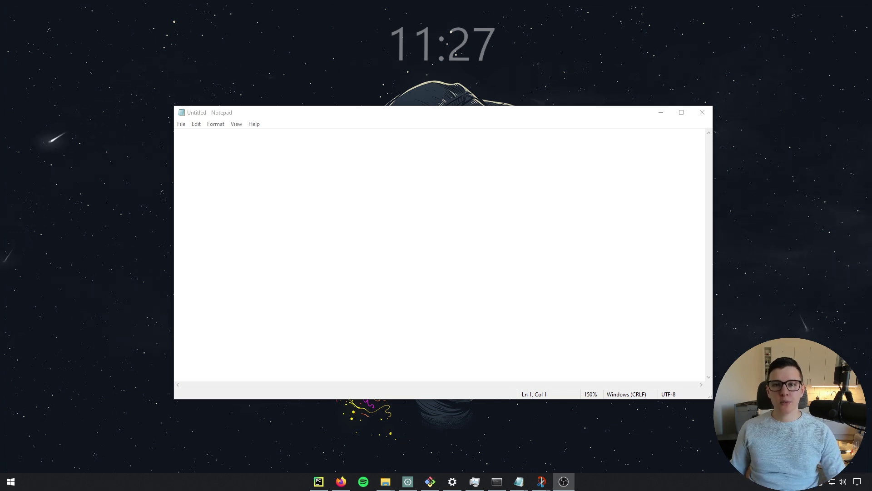
Focus the empty untitled Notepad document so it is ready for typing
left_click(563, 219)
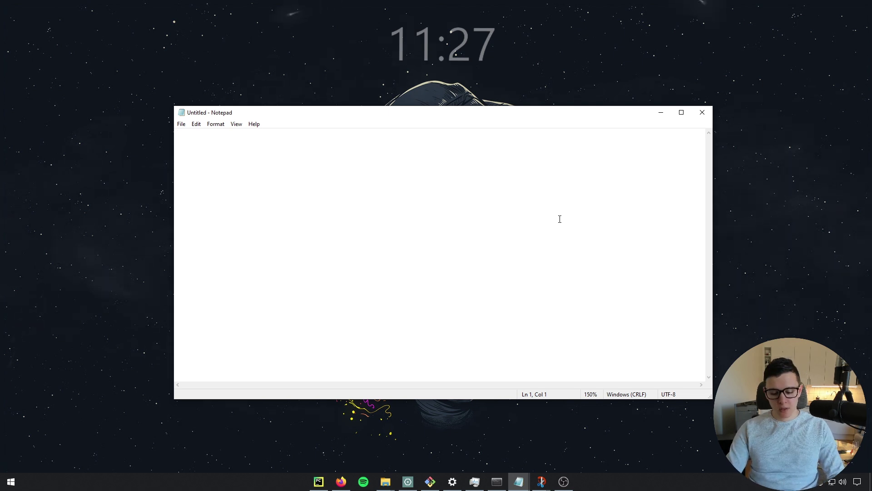
Write the heading '- Why undervolt?' with the indented bullet '* (much) better temps' beneath it
type("- Why undervl")
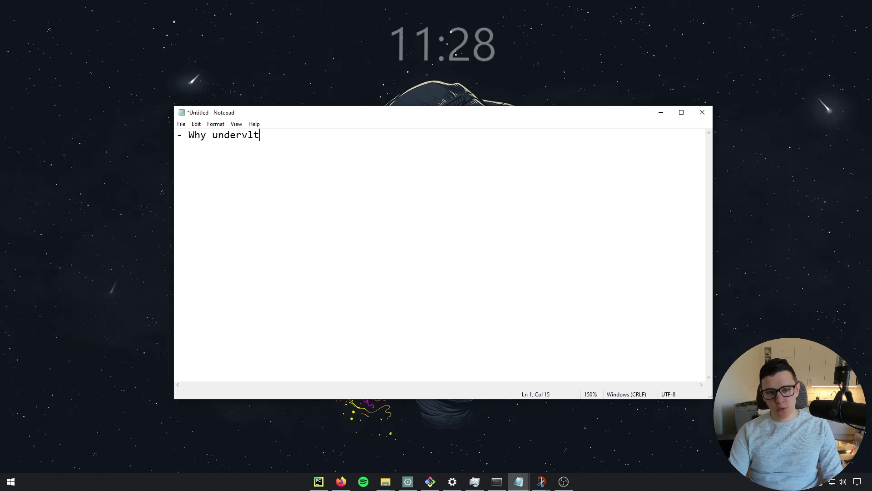
key("BackSpace")
type("olt?")
key("Tab")
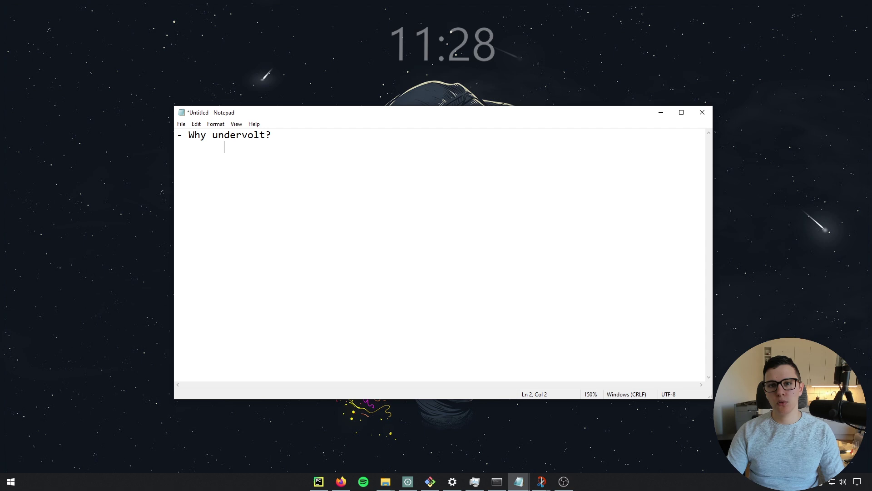
type("* much")
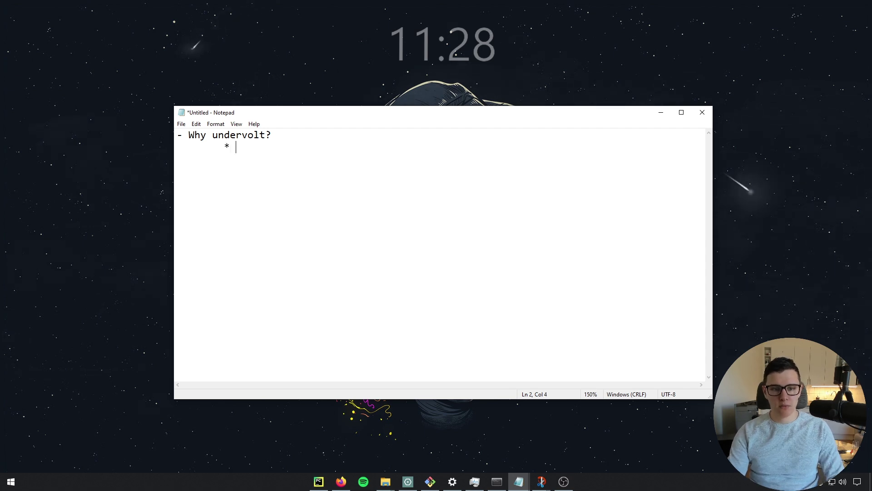
key("BackSpace")
key("BackSpace")
key("BackSpace")
key("BackSpace")
type("(much")
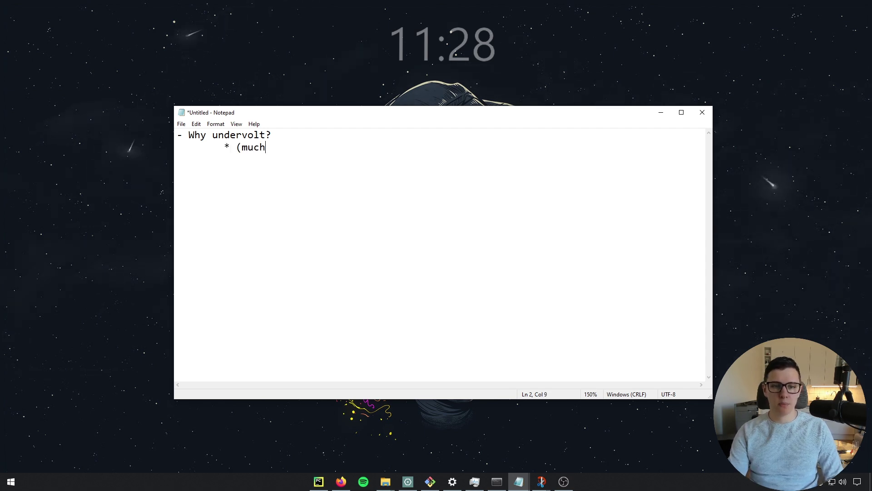
type(") better temps")
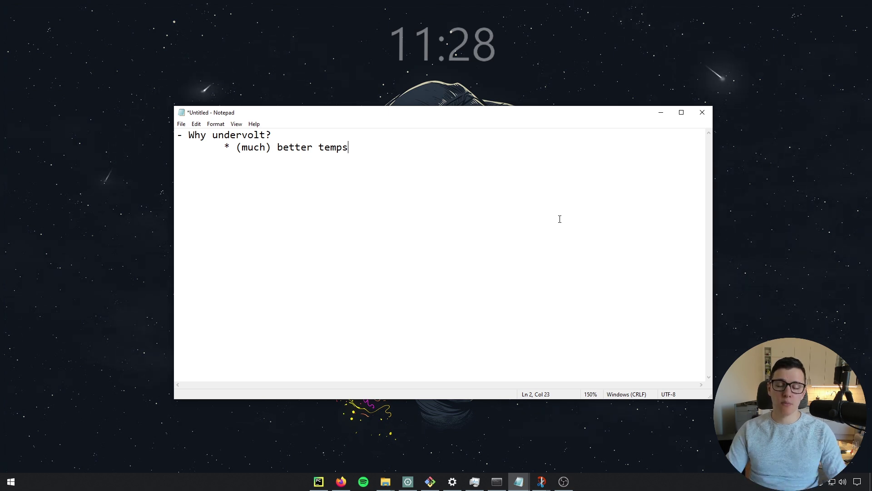
key("Return")
key("Tab")
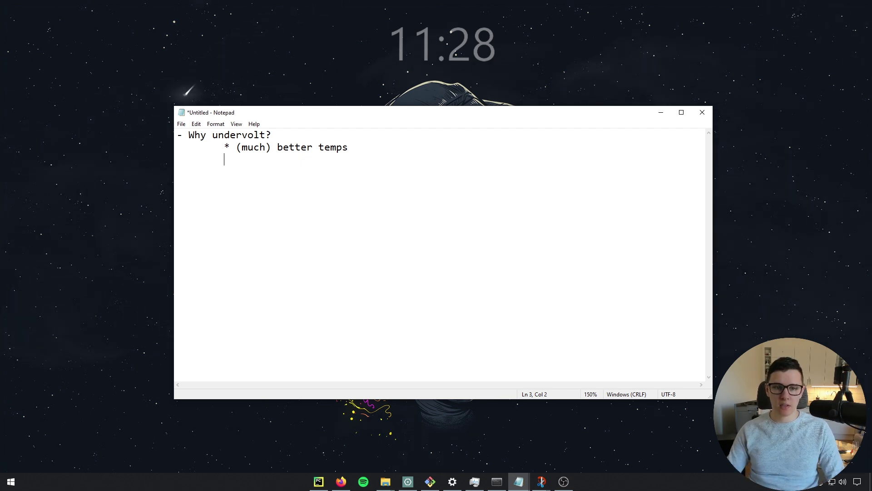
Add the second indented bullet '* (oftentimes) better performance' and a blank line after the list
type("* ")
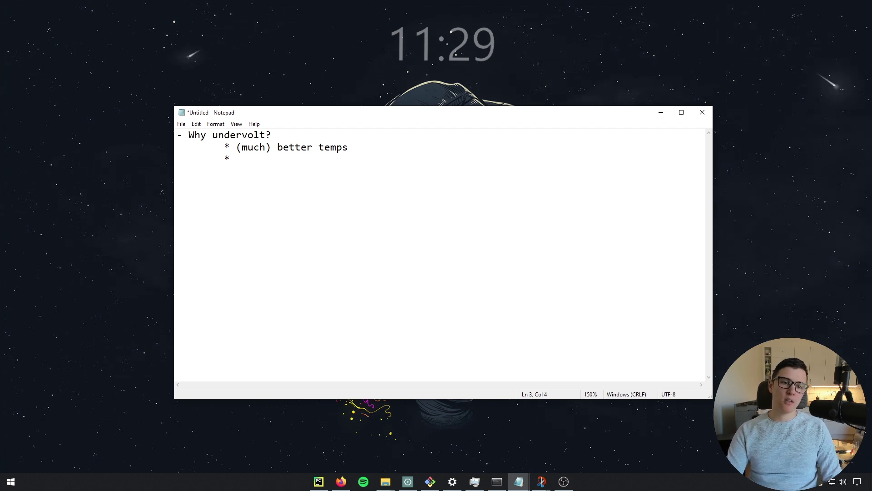
type("m")
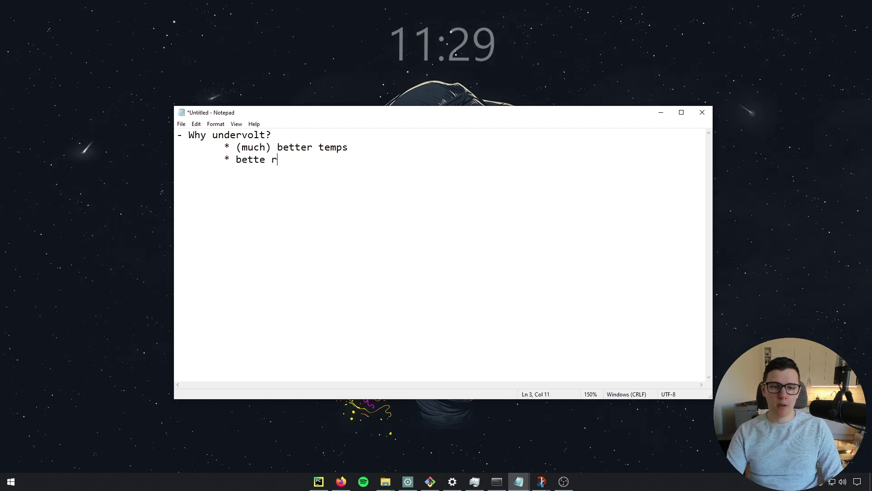
type("better perfroma")
key("BackSpace")
key("BackSpace")
key("BackSpace")
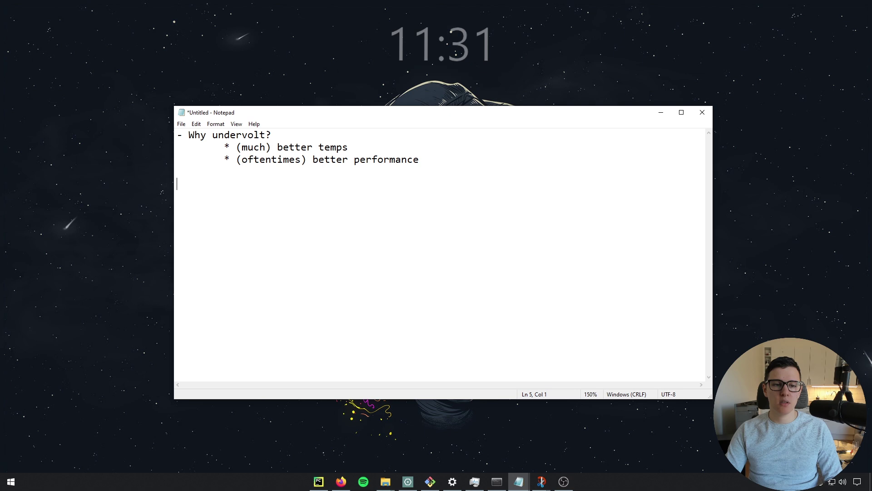
Add the lines 'Undervolting is decreasing voltage but maintaining clock speed' and 'Underclocking is decreasing the clock speed'
type("U")
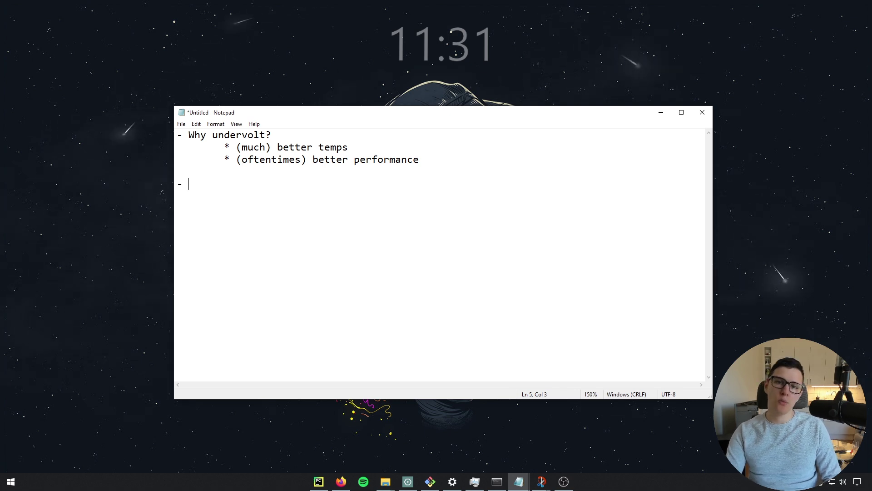
type("ndervolt")
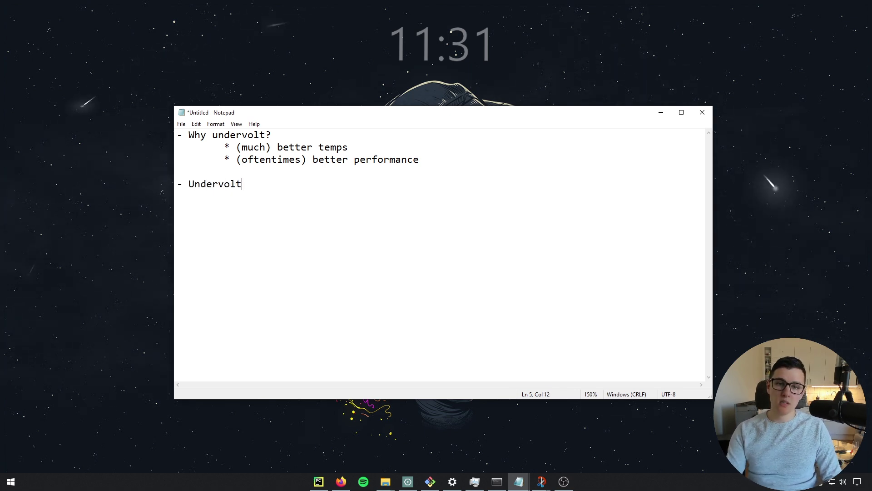
type("ing ")
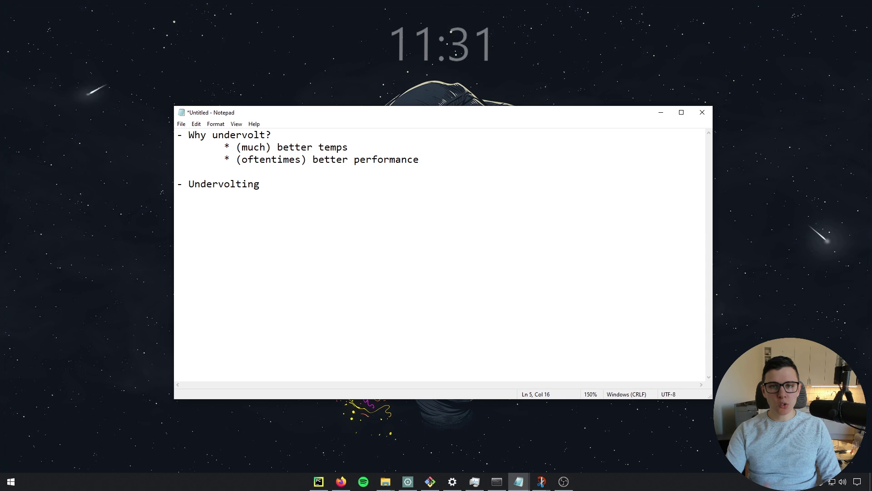
type("is ")
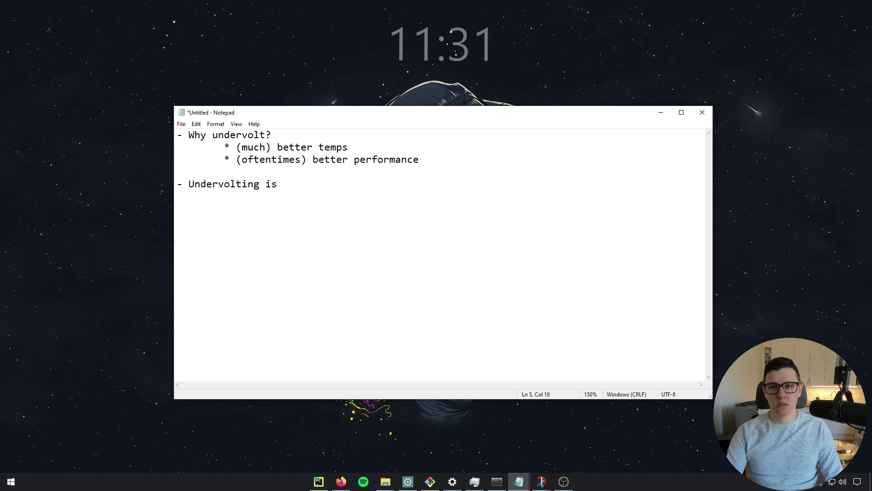
type("decreasing vol")
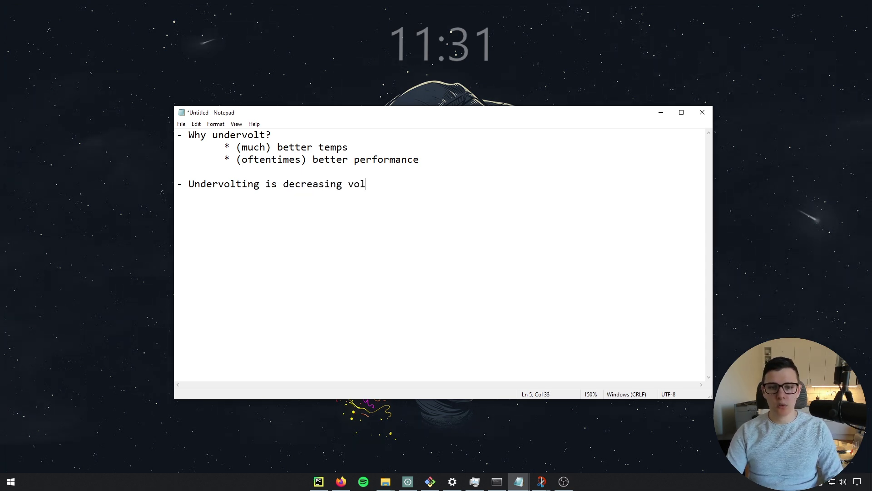
type("tage but maintaing clock")
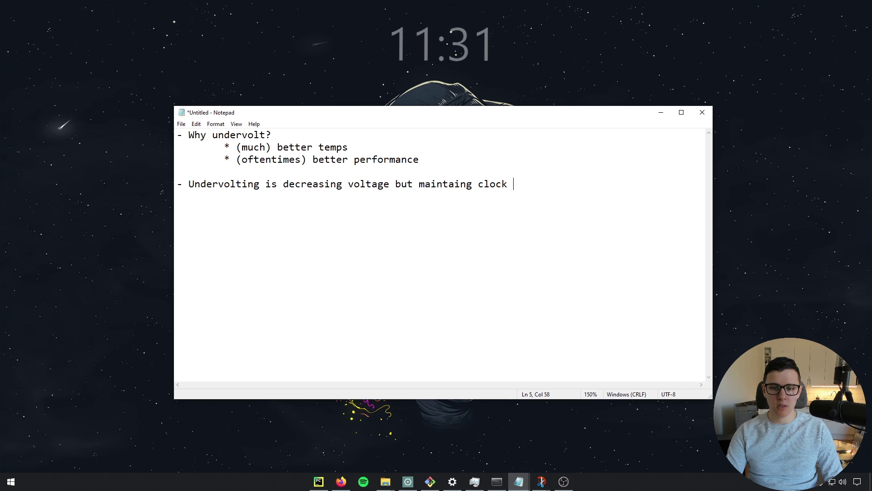
type("ining")
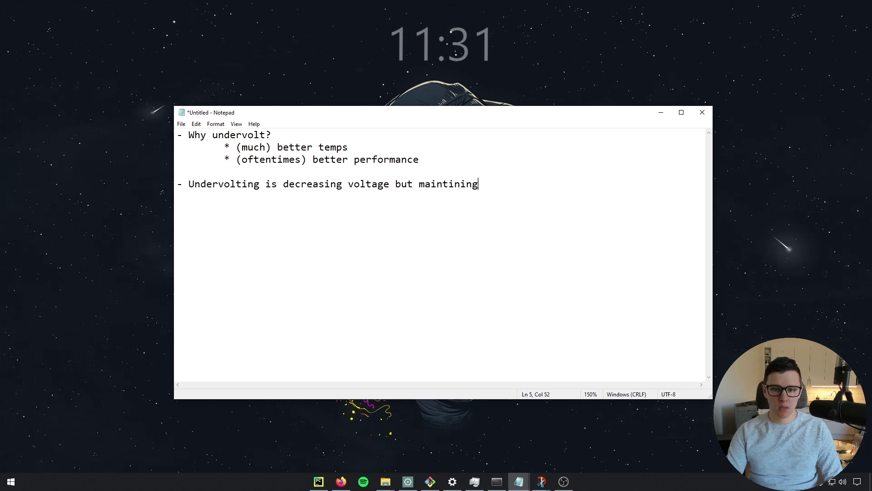
key("BackSpace")
key("BackSpace")
key("BackSpace")
key("BackSpace")
key("BackSpace")
type("aining clock sp")
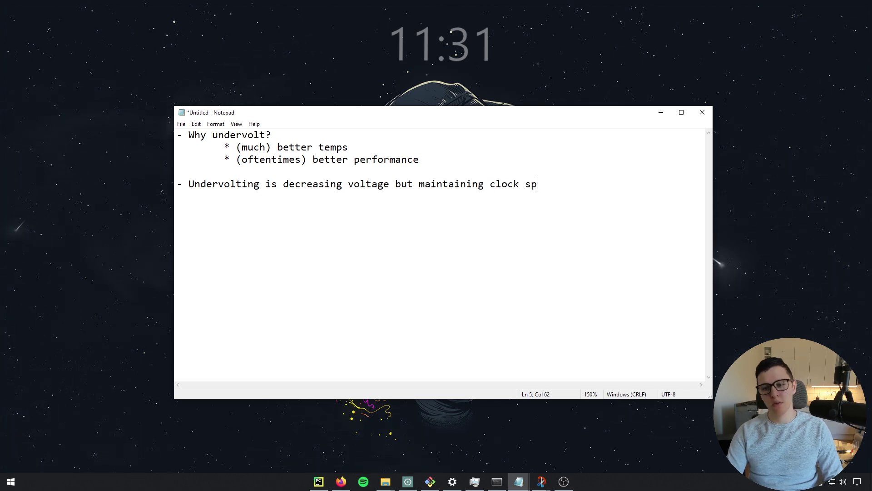
type("eeds")
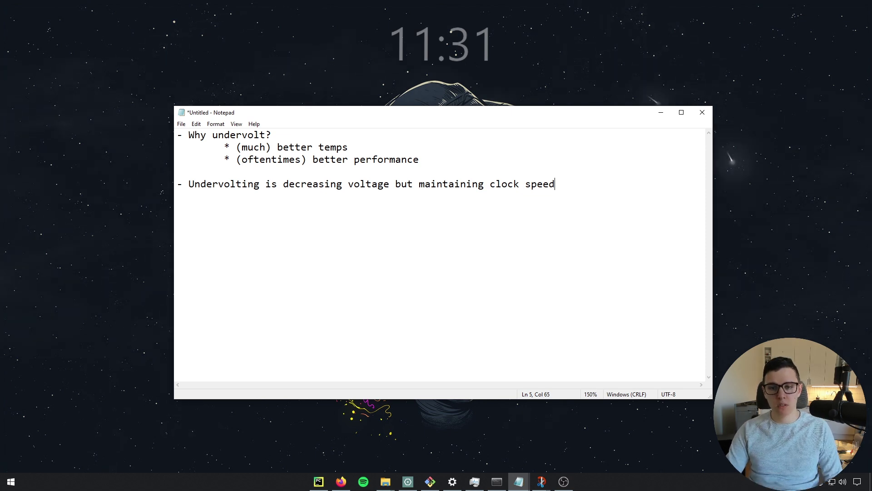
type("nderclock")
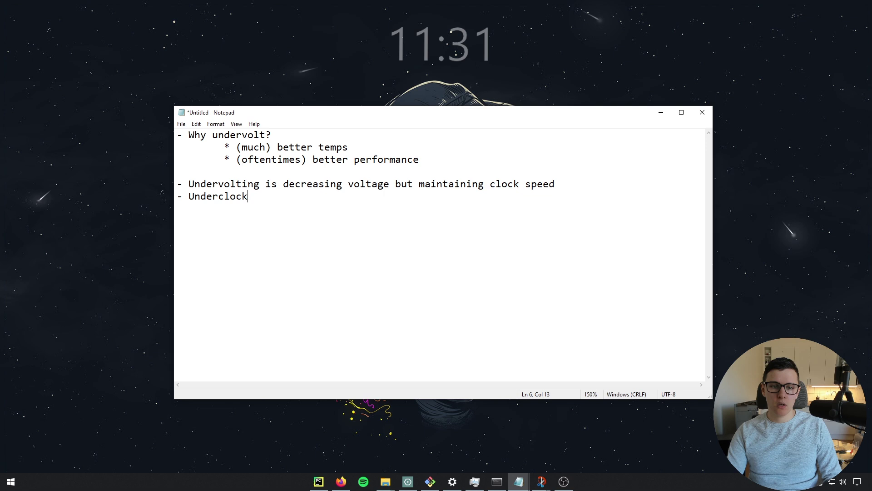
type("ing is decrea")
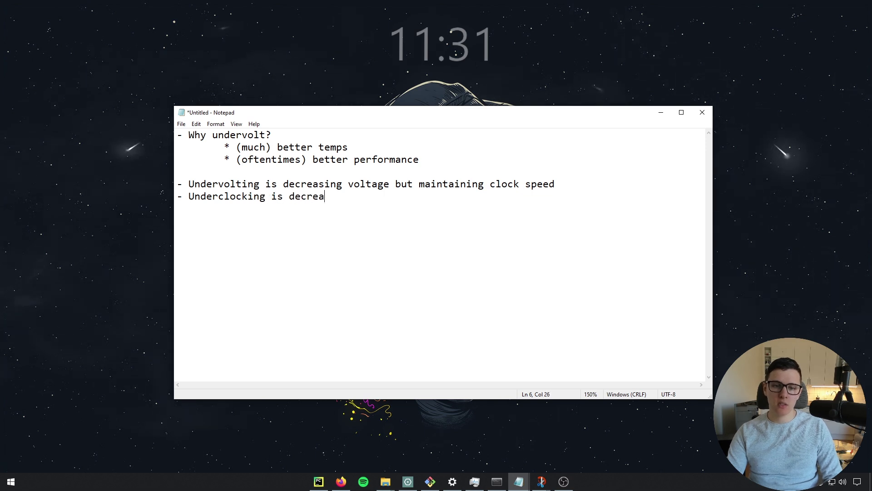
type("sing the clock speed")
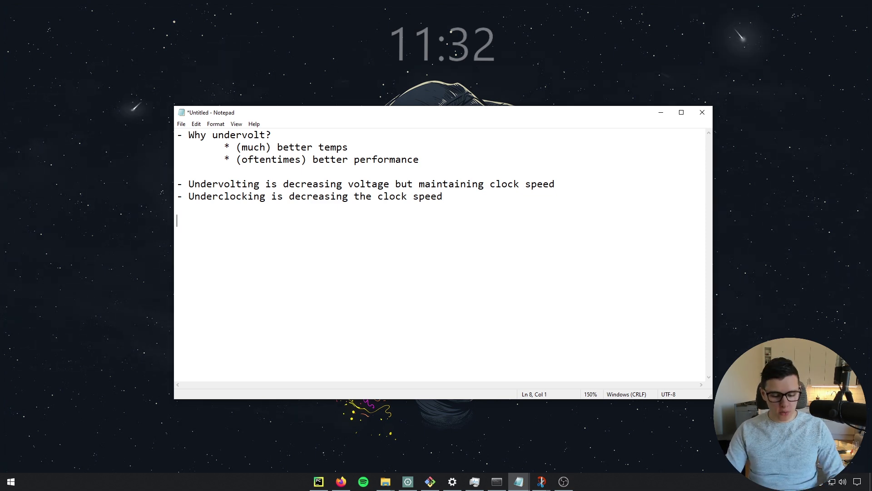
Add a '# Steps:' heading followed by '1. Install and run MSI Afterburner'
type("# Steps:")
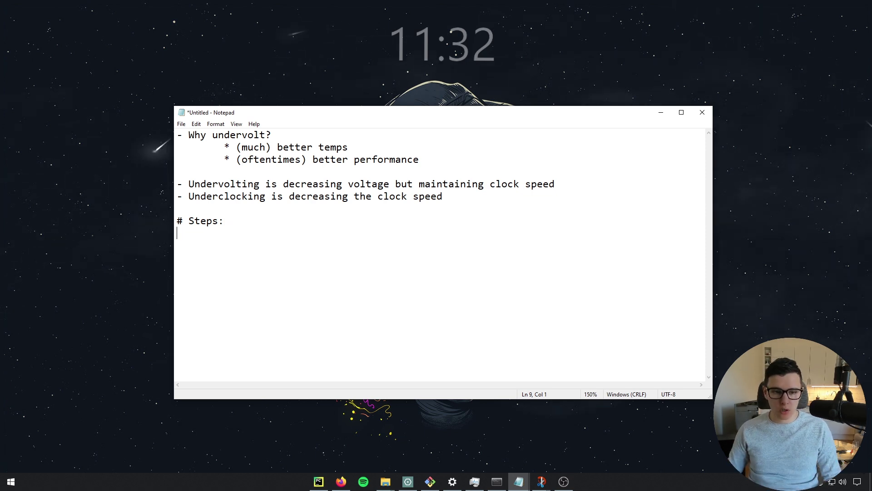
type("1. F")
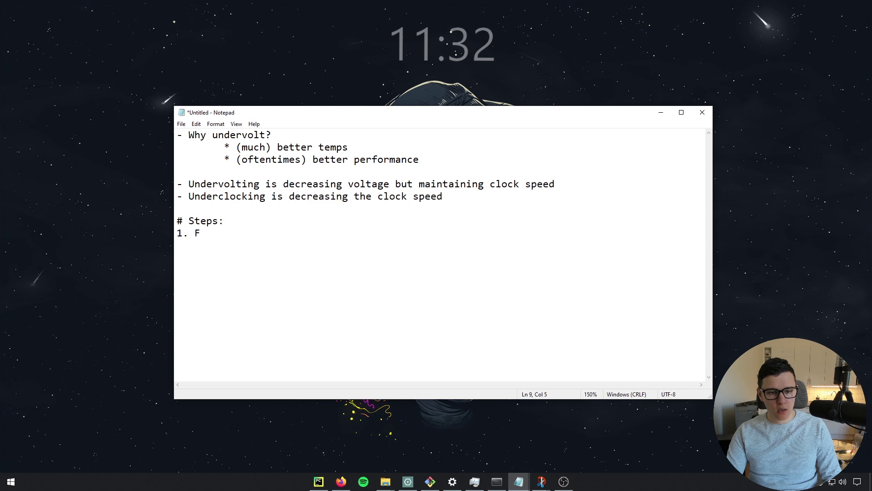
key("BackSpace")
type("Ru")
key("BackSpace")
key("BackSpace")
type("In")
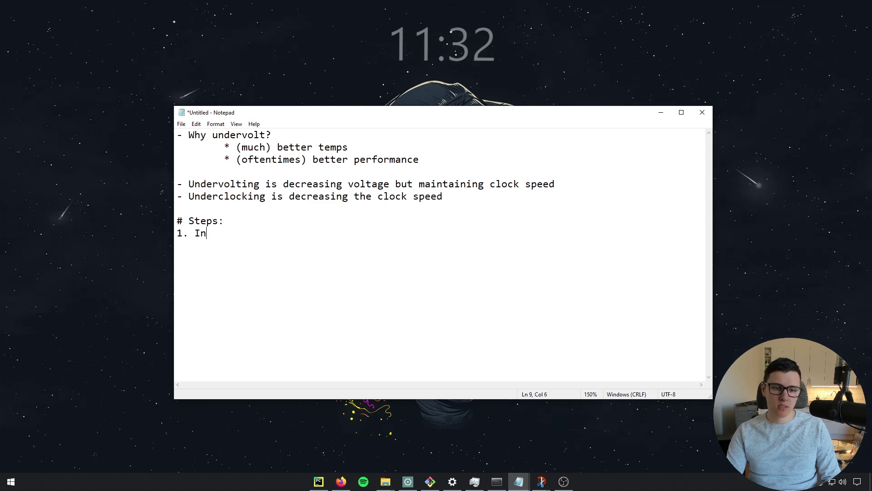
type("stall and run NSI")
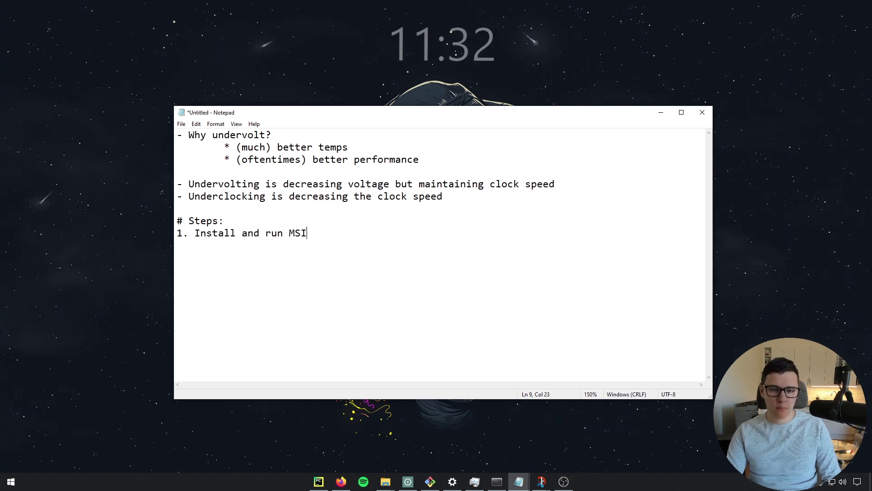
type(" After")
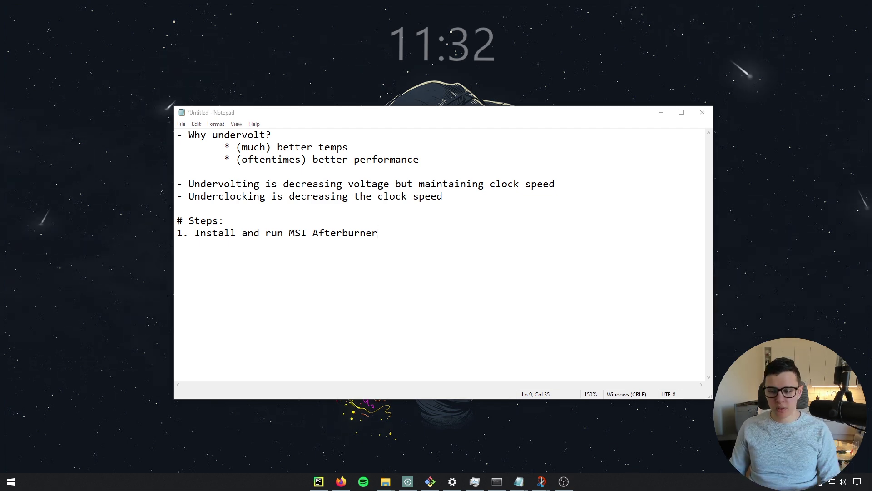
Review the default voltage/frequency curve in Afterburner's curve editor (Ctrl+F), then close it
left_click_drag(532, 117, 650, 99)
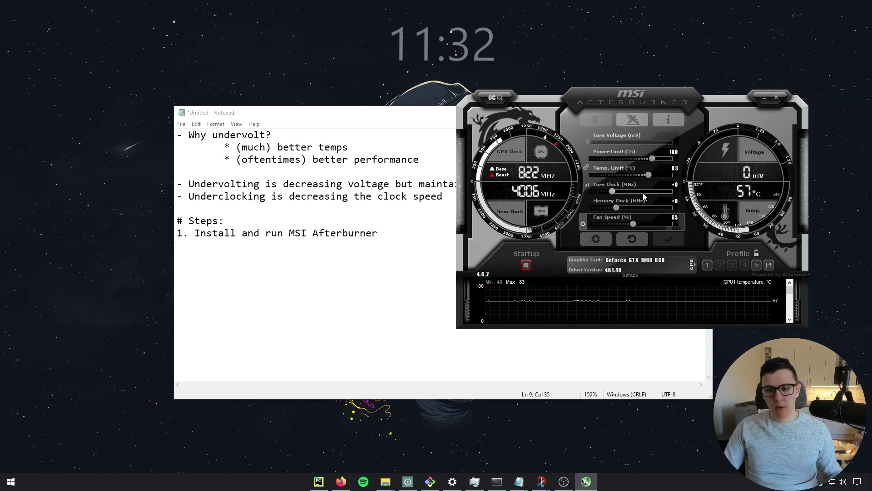
left_click(587, 186)
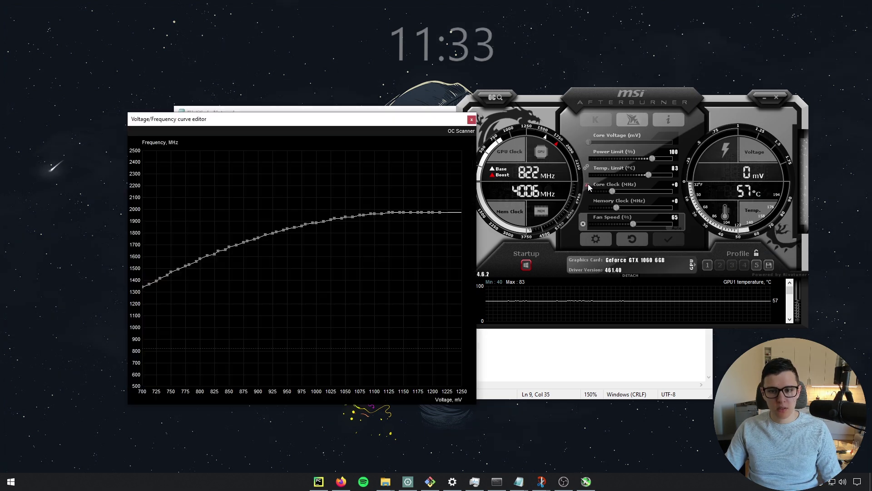
left_click(586, 187)
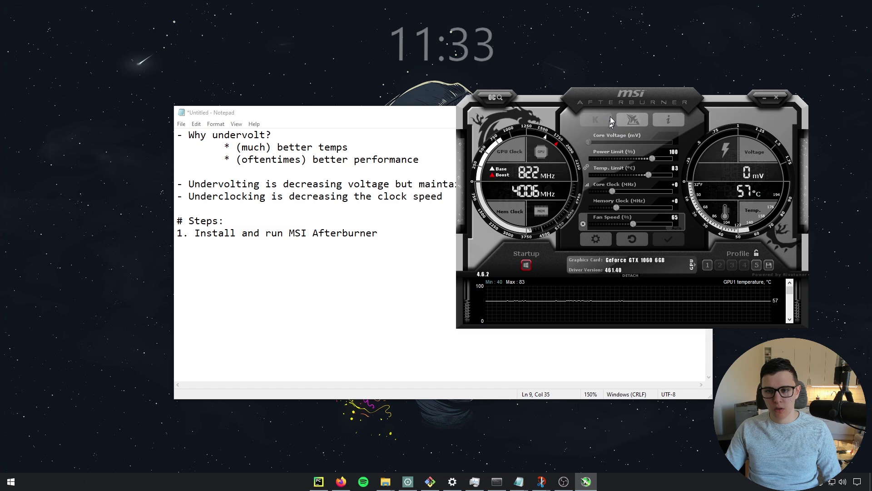
key("ctrl+f")
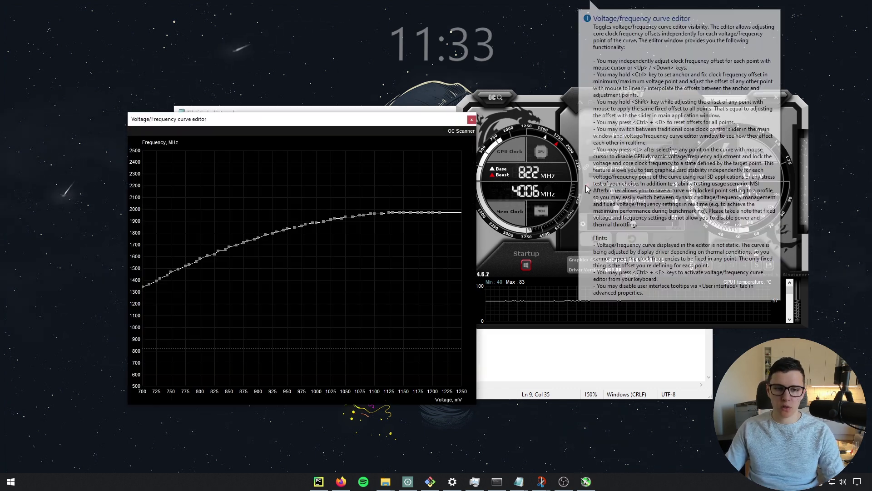
left_click_drag(323, 123, 292, 98)
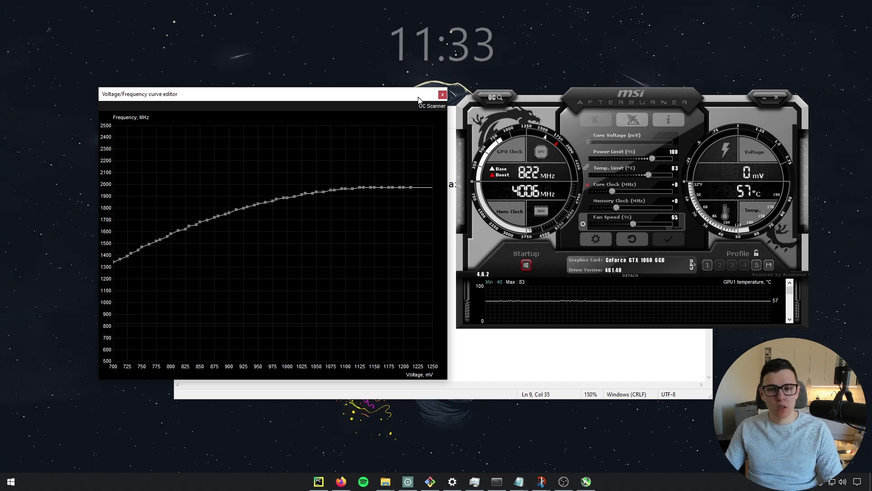
left_click(443, 96)
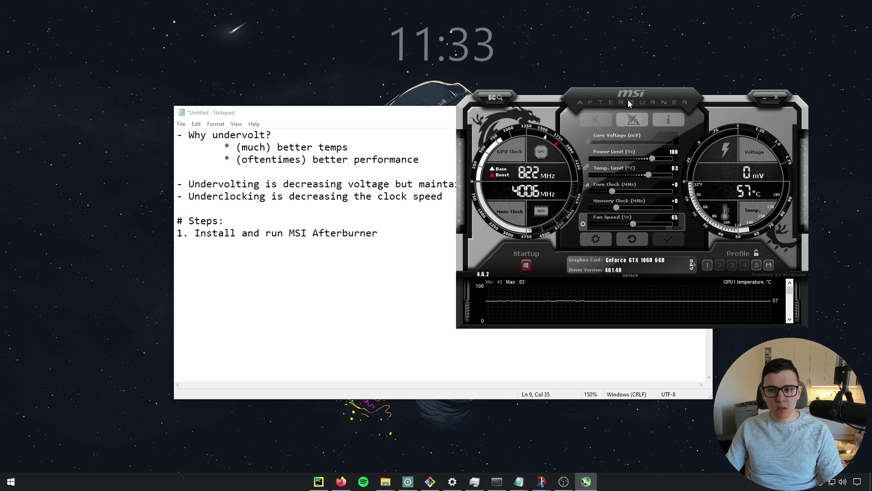
left_click_drag(482, 103, 463, 78)
Add step '2. Install and run Unigine Heaven benchmark' below step 1
left_click(422, 238)
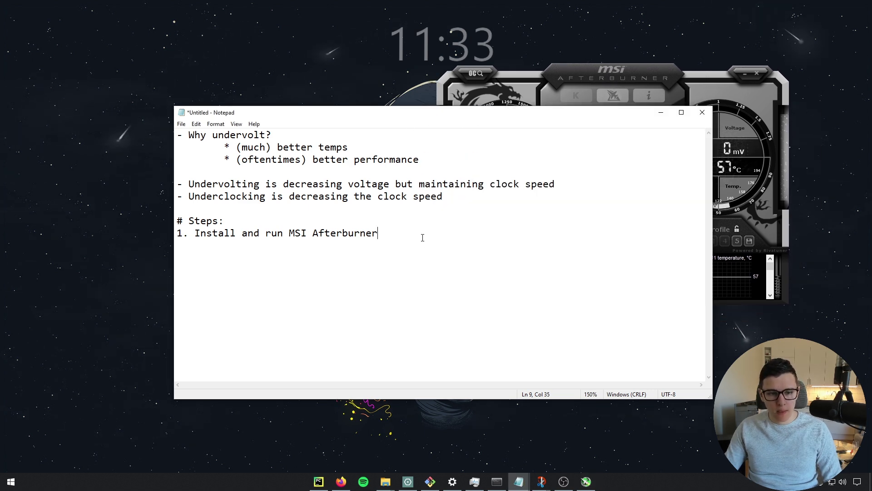
key("Return")
type("2. Install a")
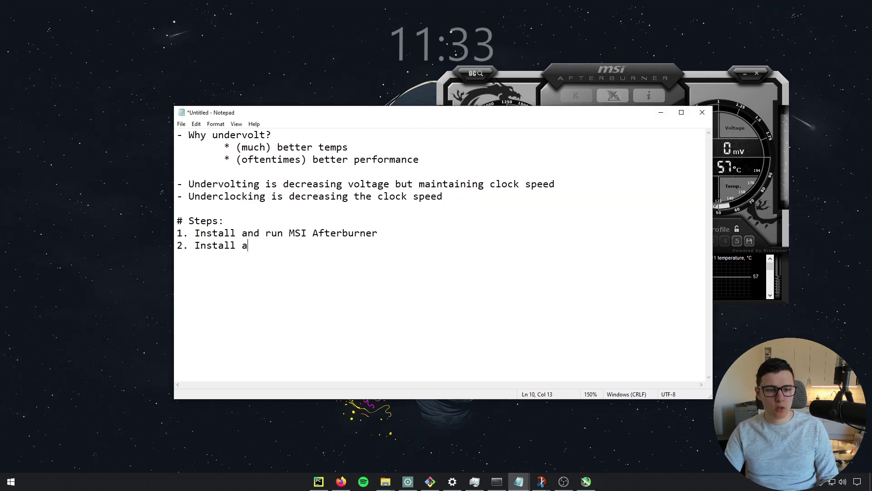
type("nd run Unigine")
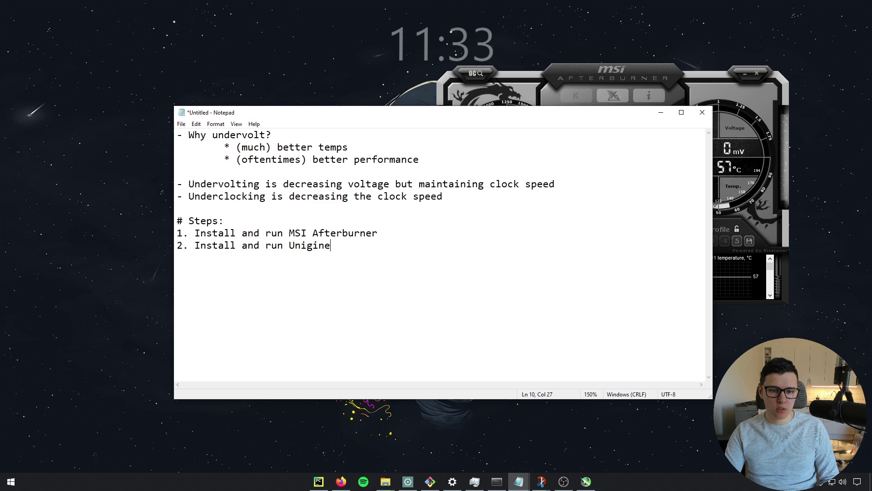
type(" Heaven benchmark")
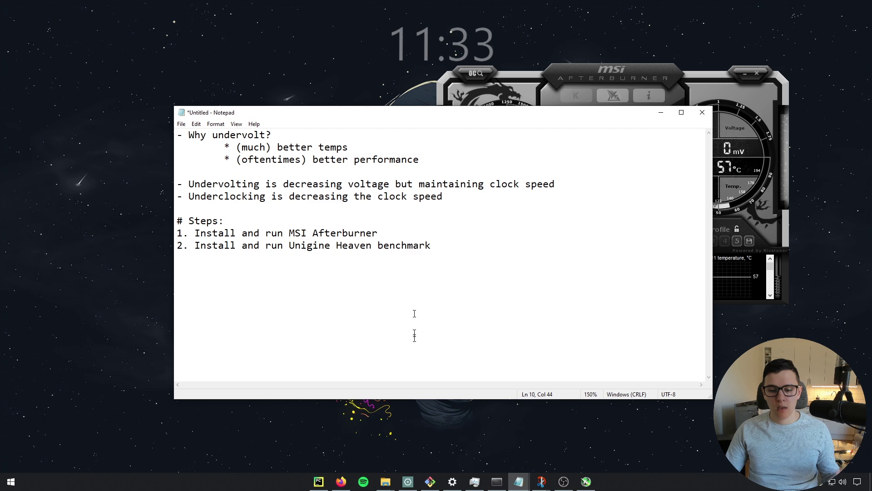
Launch the Unigine Heaven benchmark from its shortcut, keeping the notes in front
mouse_move(386, 482)
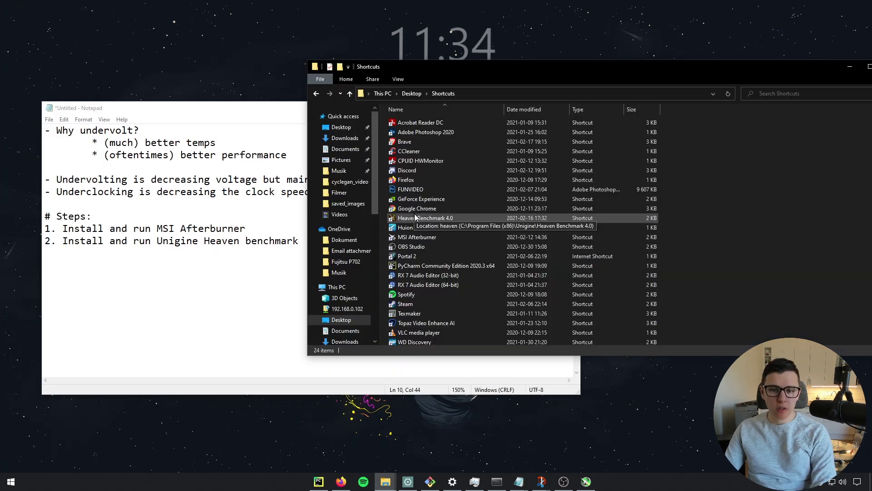
double_click(415, 218)
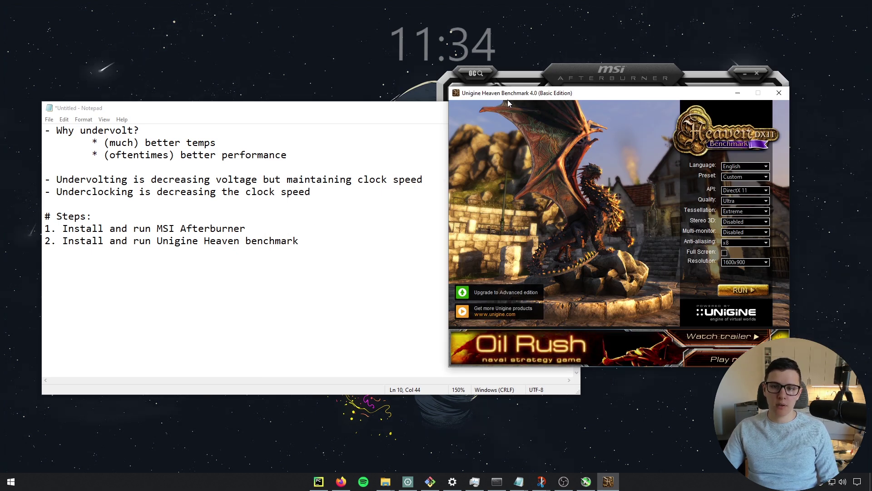
left_click(356, 240)
List '* Highest temp' and '* Clock speed of the card' as indented sub-points under step 2
key("Return")
key("Tab")
type("* ")
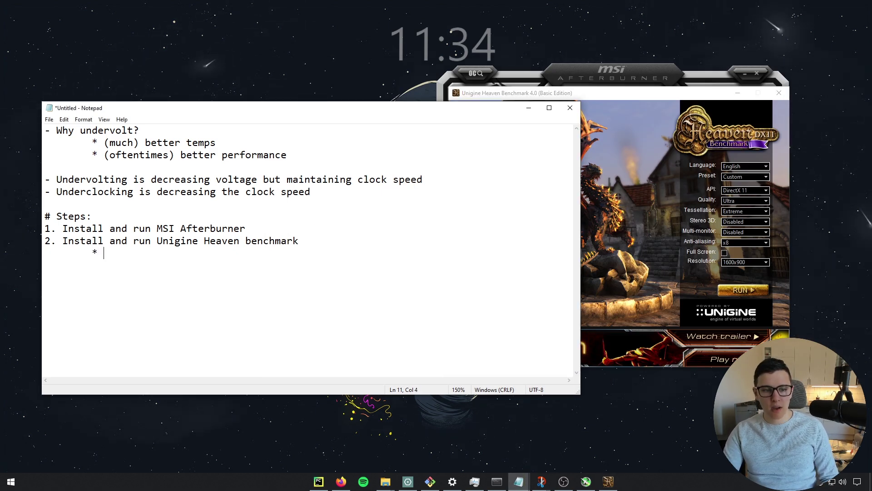
type("Highest")
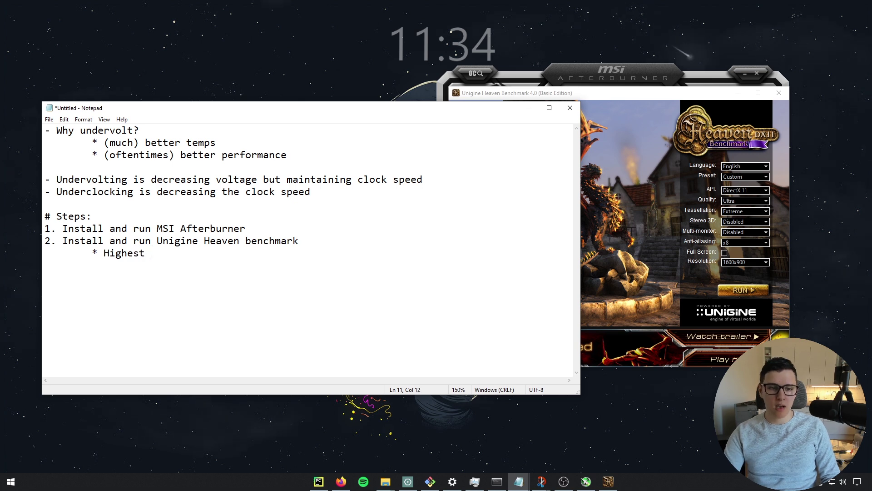
type(" temp")
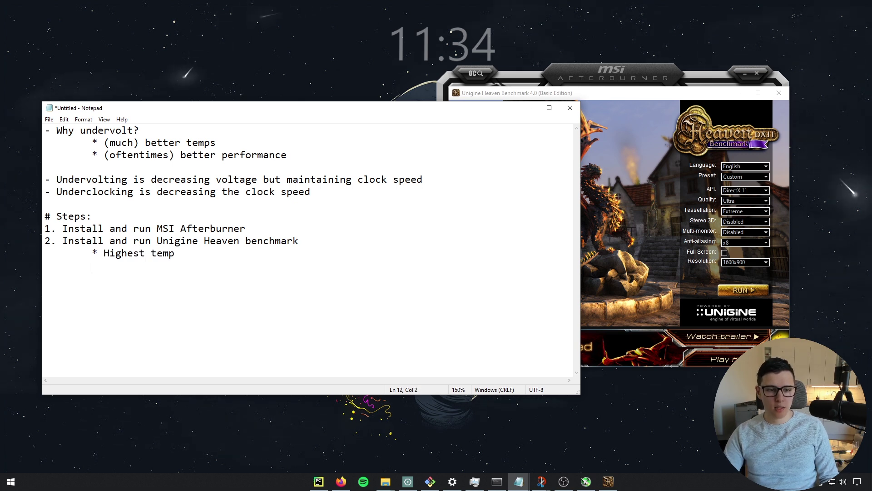
key("Return")
key("Tab")
type("* Clock speed of the card")
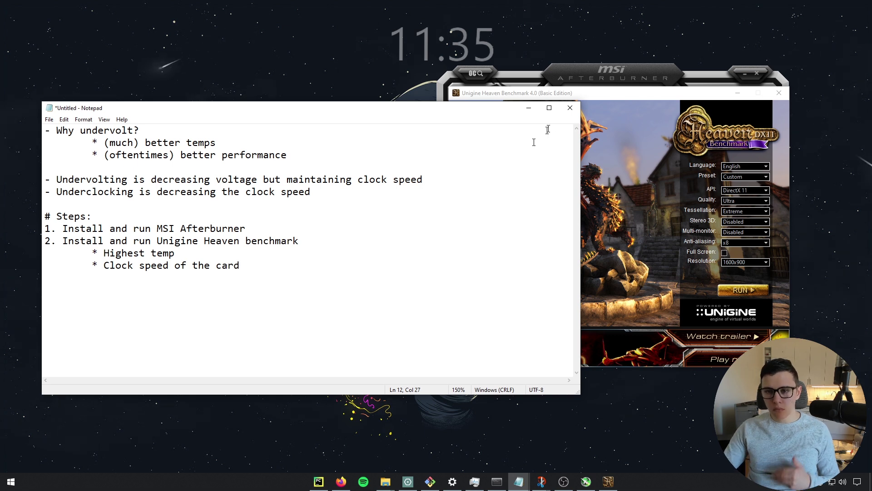
left_click_drag(588, 94, 617, 107)
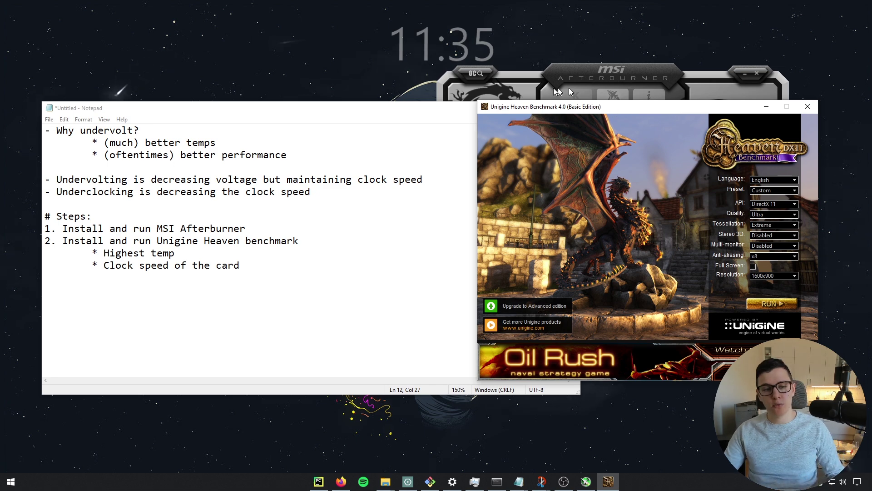
Run the full Heaven benchmark while watching Afterburner, scoring 2003 at 79.5 average FPS
left_click_drag(632, 112, 648, 102)
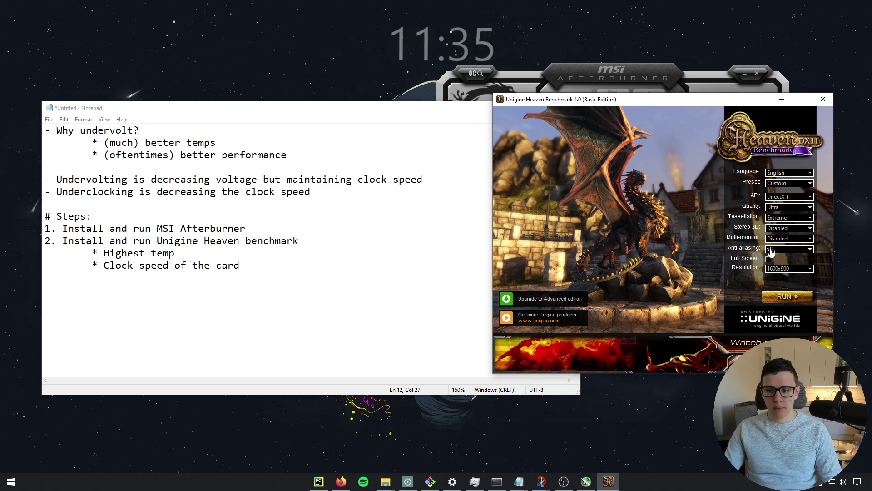
left_click(783, 298)
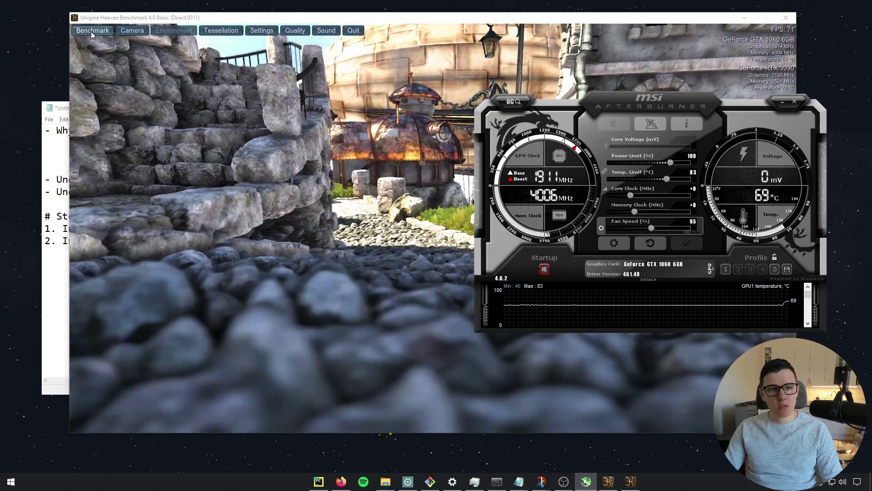
left_click(92, 31)
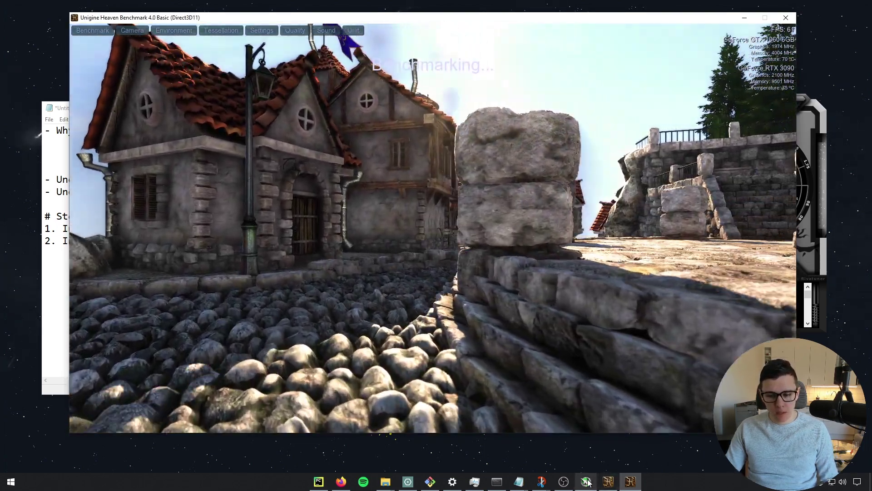
left_click(586, 481)
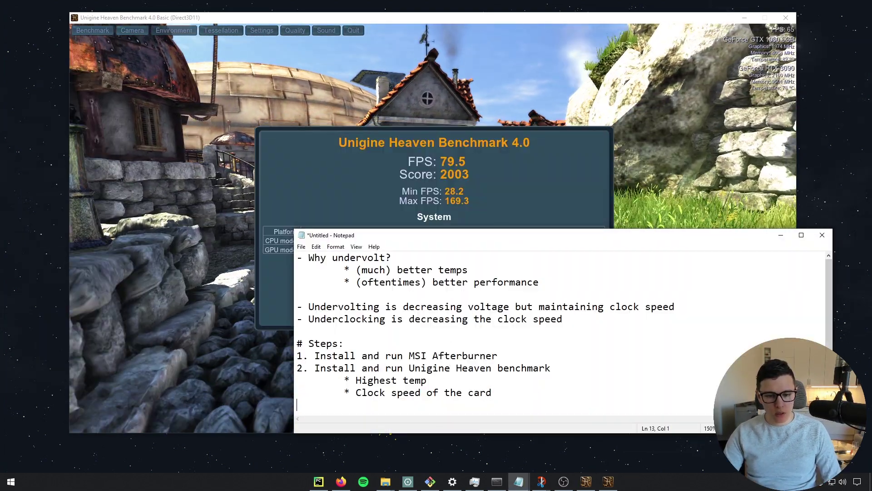
Fill in 'Highest temp: 82' and 'Clock speed of the card: 1850', replacing the ~1800-1900 estimate
key("Return")
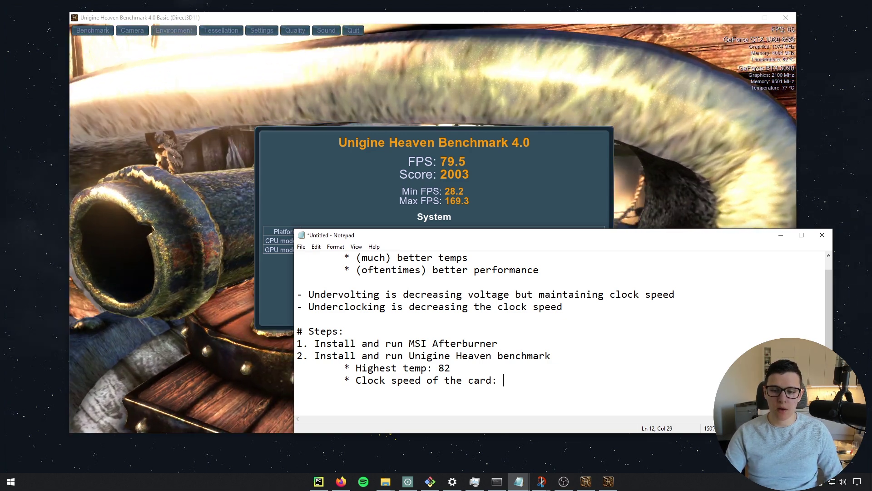
type("~1800-1")
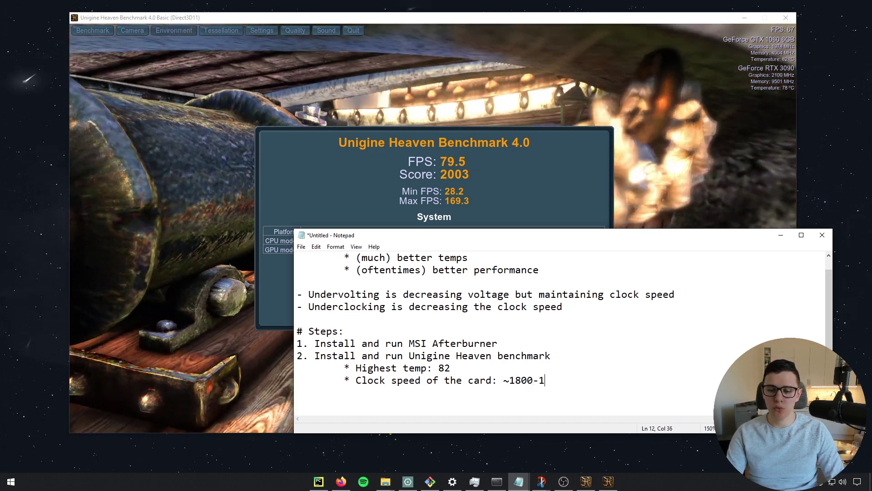
type("900")
key("BackSpace")
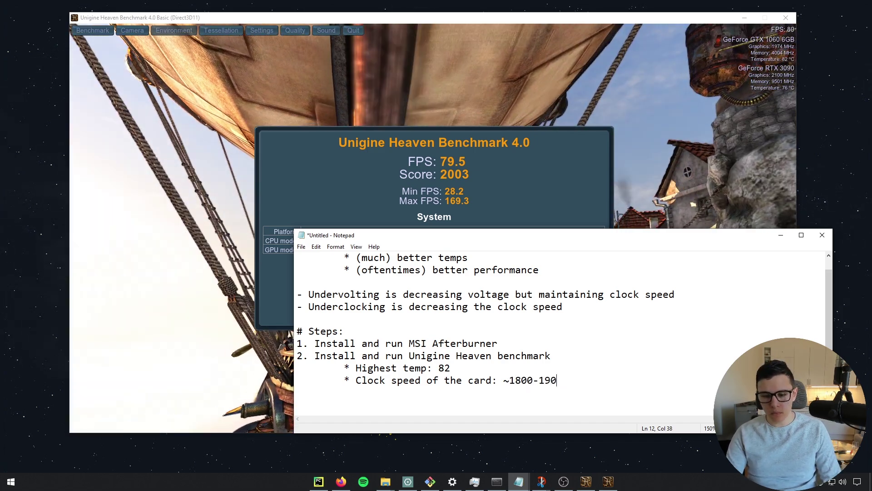
key("BackSpace")
key("BackSpace")
key("BackSpace")
key("BackSpace")
key("BackSpace")
key("BackSpace")
key("BackSpace")
key("BackSpace")
key("BackSpace")
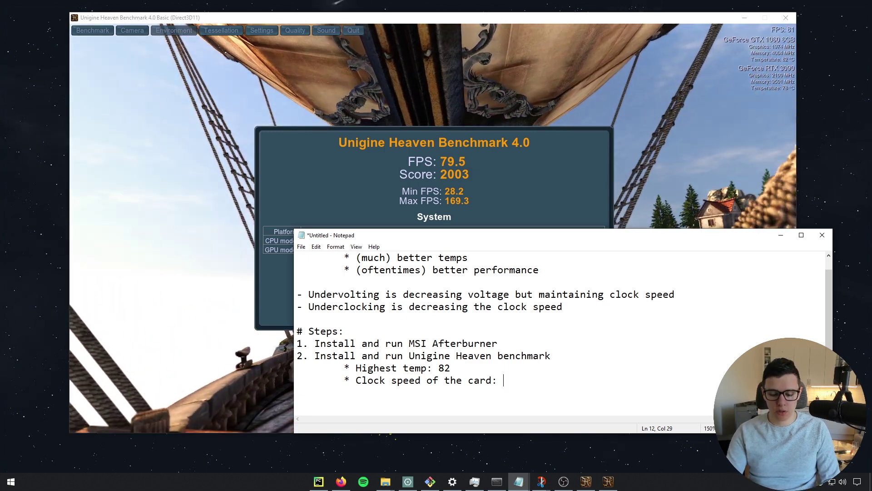
type("1850")
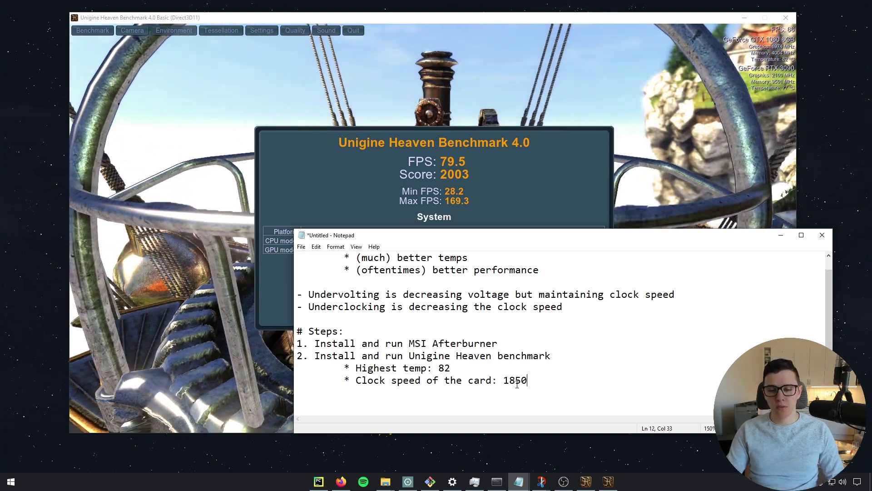
key("Return")
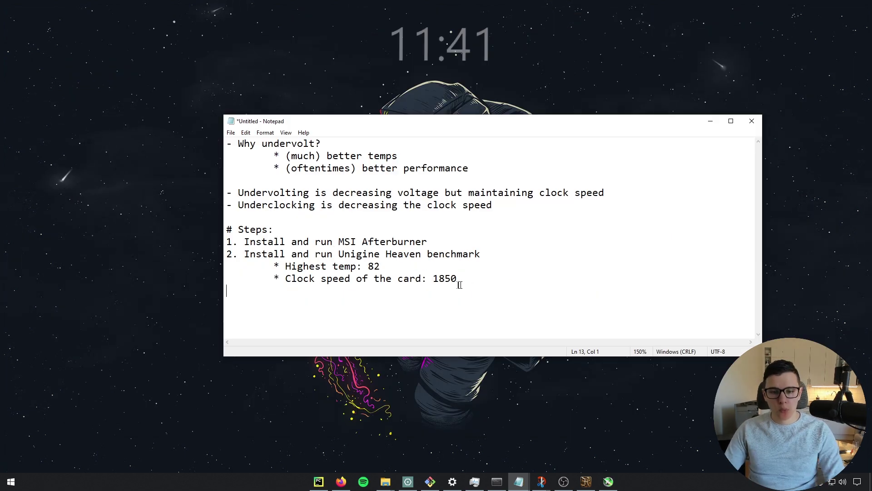
Write step 3: start at 950 mV, decrease in 25 mV increments, add 25 mV back after a crash
left_click_drag(459, 285, 227, 254)
left_click(340, 286)
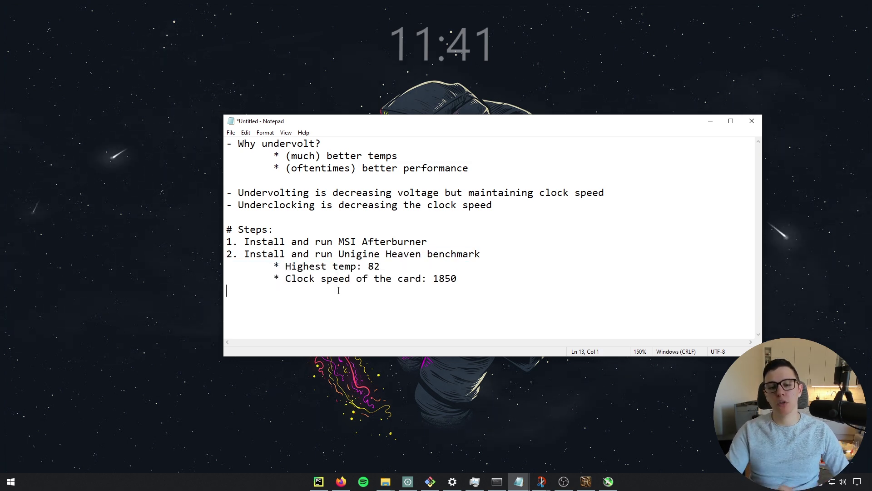
type("3.")
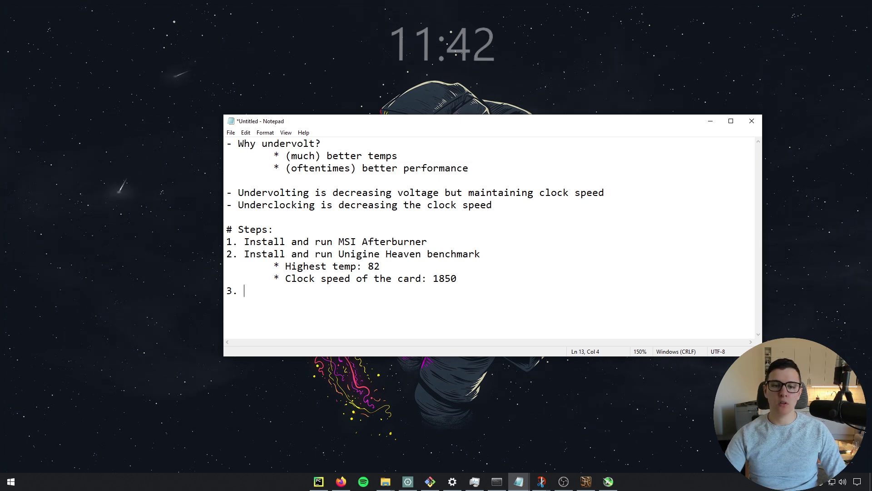
type("Start with a mV of 950")
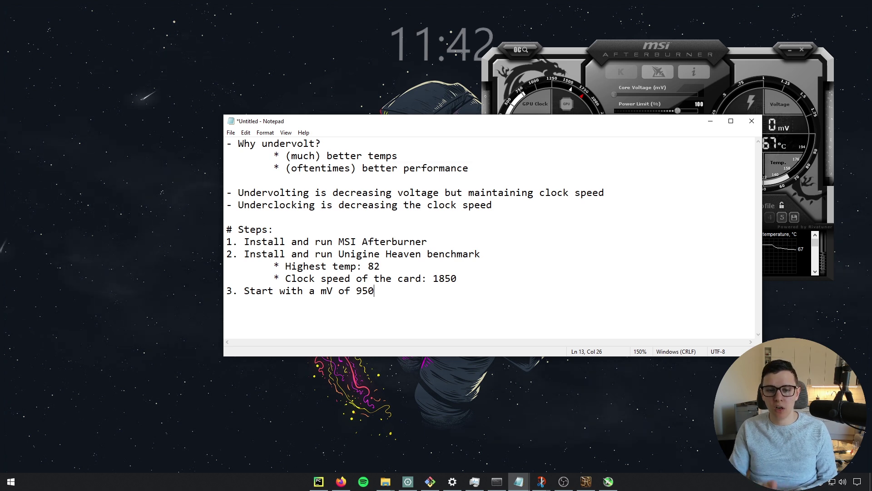
type("and th")
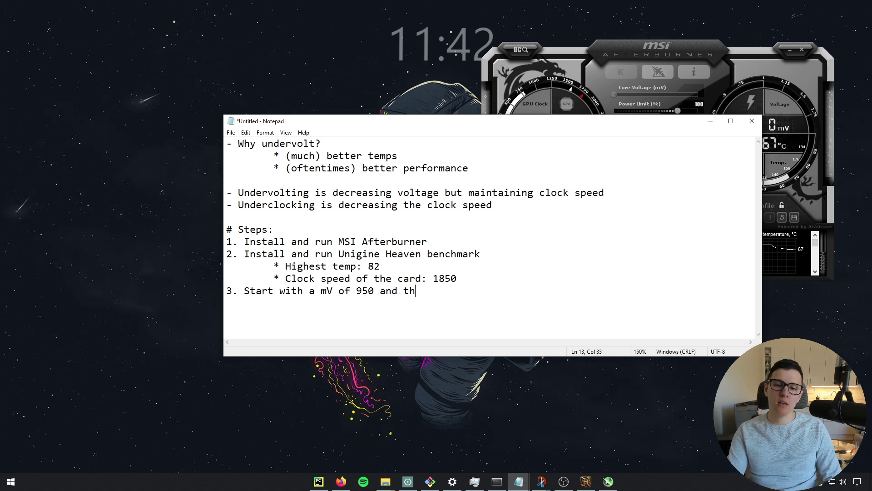
type("en decrea")
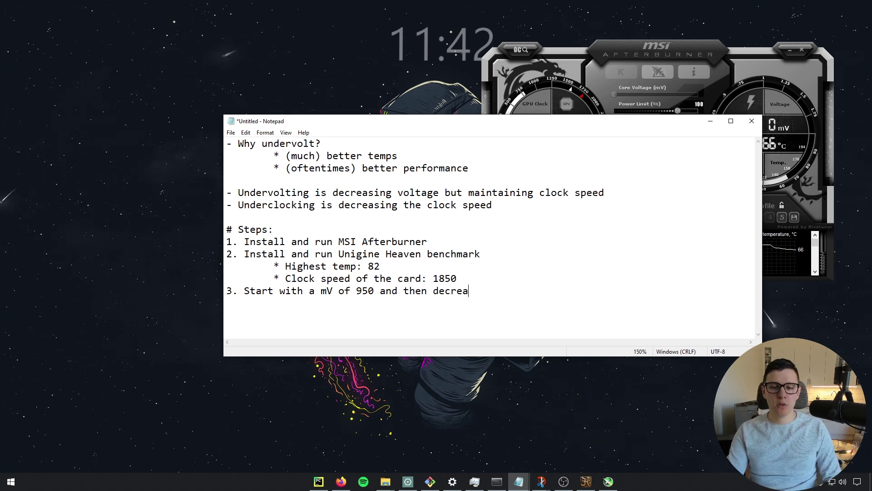
type("se in increments of 25")
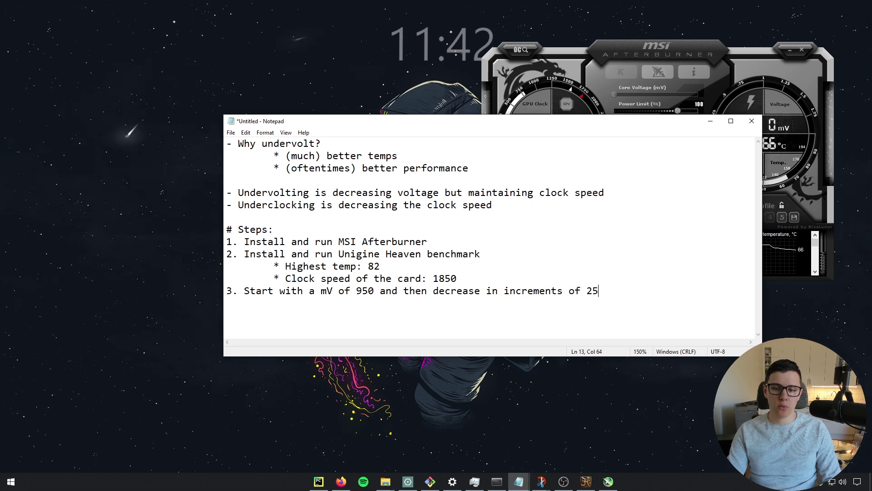
type(" mV (")
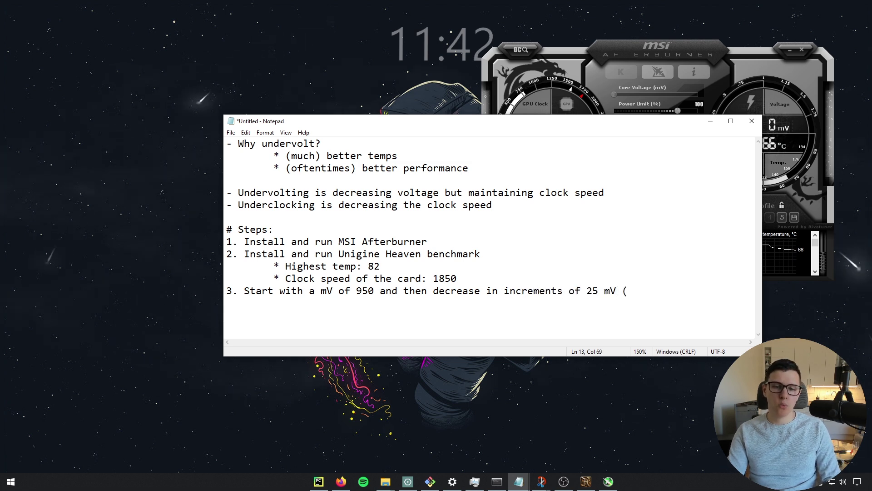
type("925, 900, 875, ...")
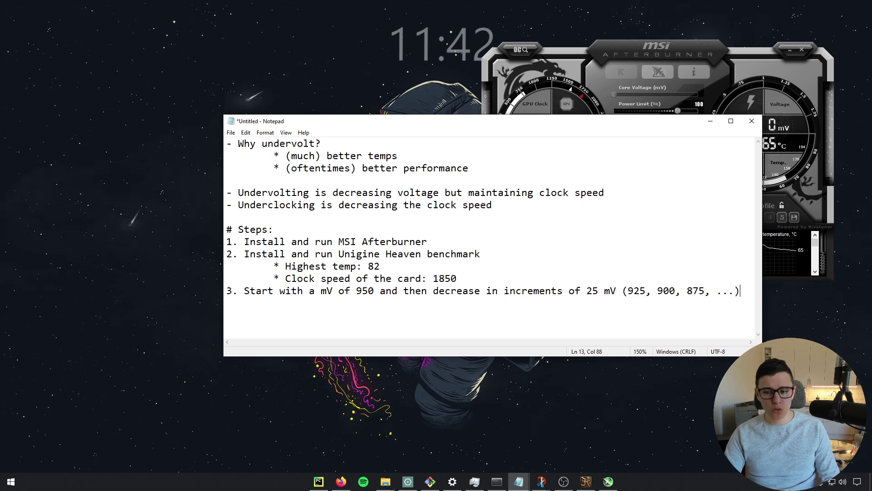
key("Return")
type("when it cra")
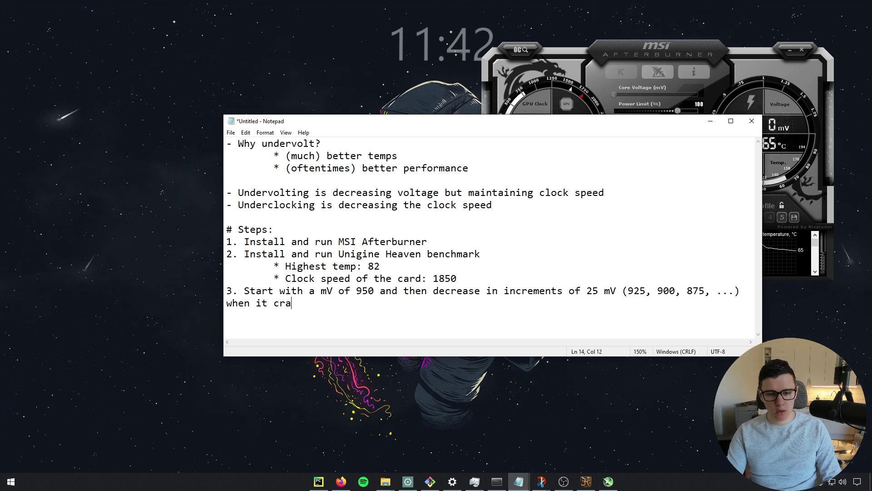
type("shes + 25 ")
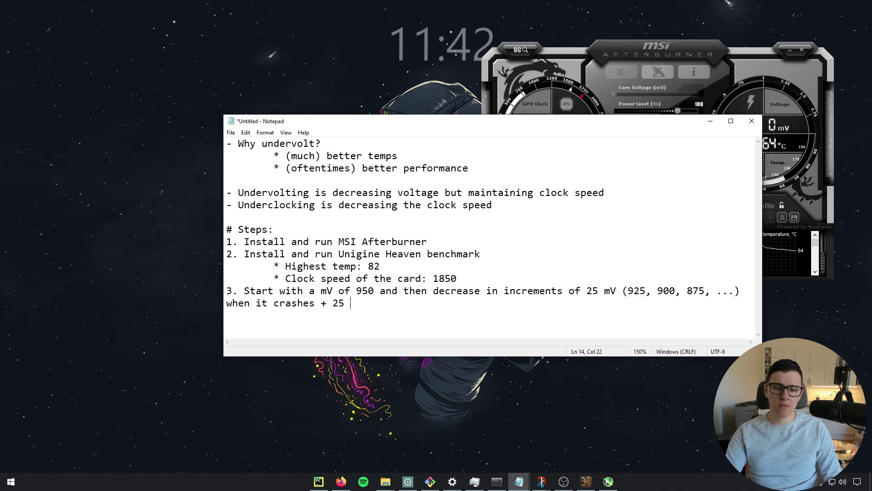
type("mV to that limit")
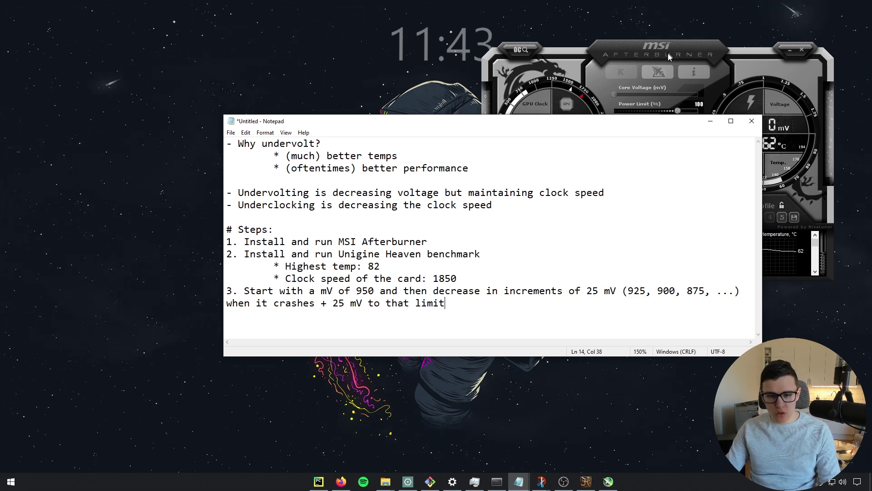
Open the voltage/frequency curve editor with Ctrl+F and place it beside Afterburner
left_click_drag(654, 54, 493, 117)
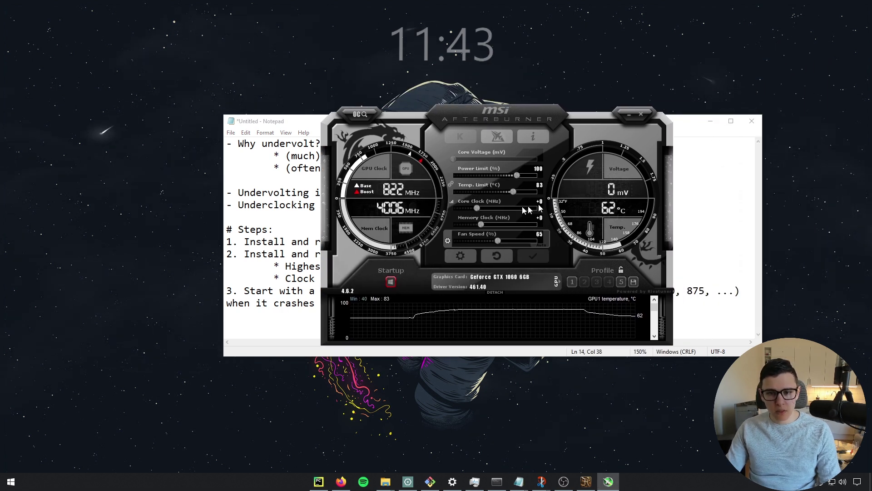
left_click(452, 202)
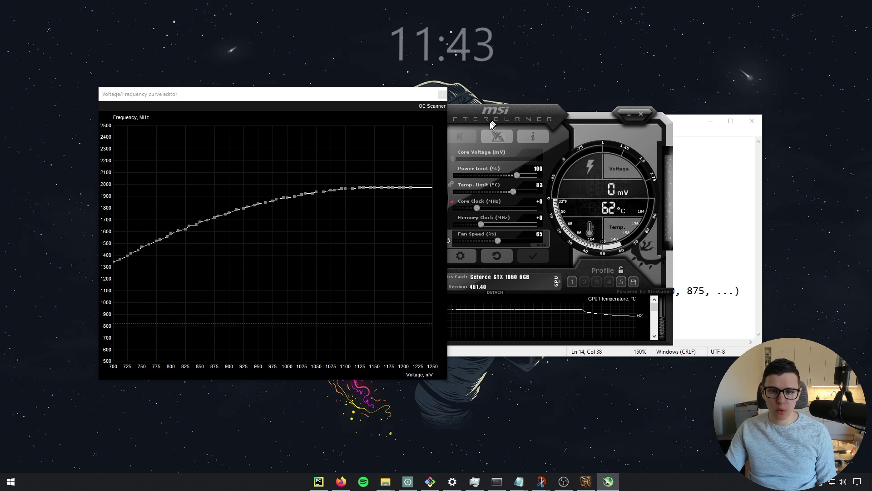
key("ctrl+f")
key("ctrl+f")
left_click_drag(300, 96, 318, 81)
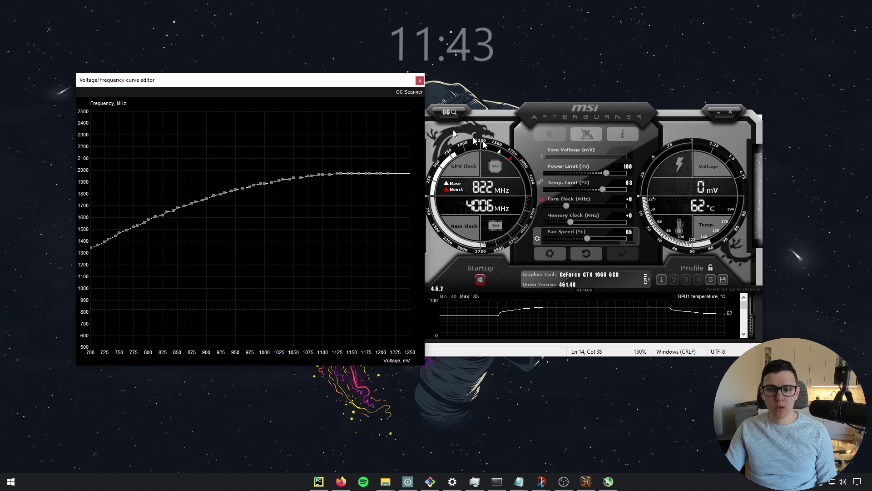
Set the core clock offset to -250 MHz and apply it
left_click(630, 202)
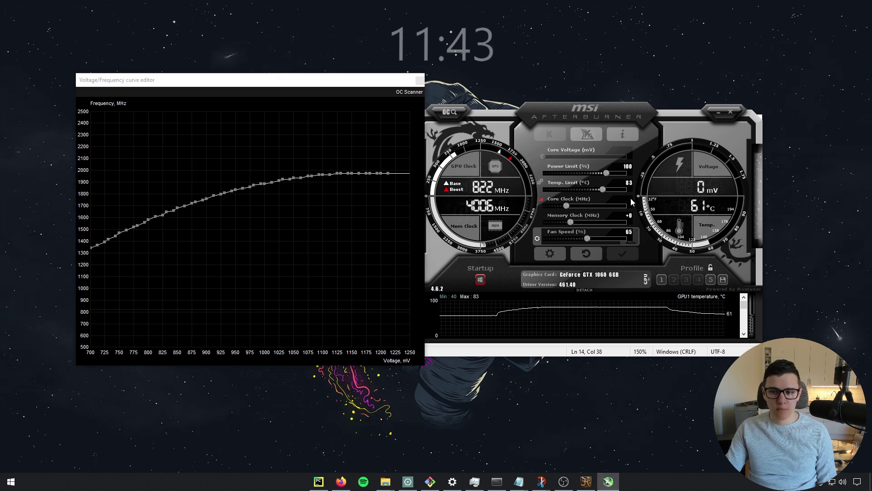
type("-250")
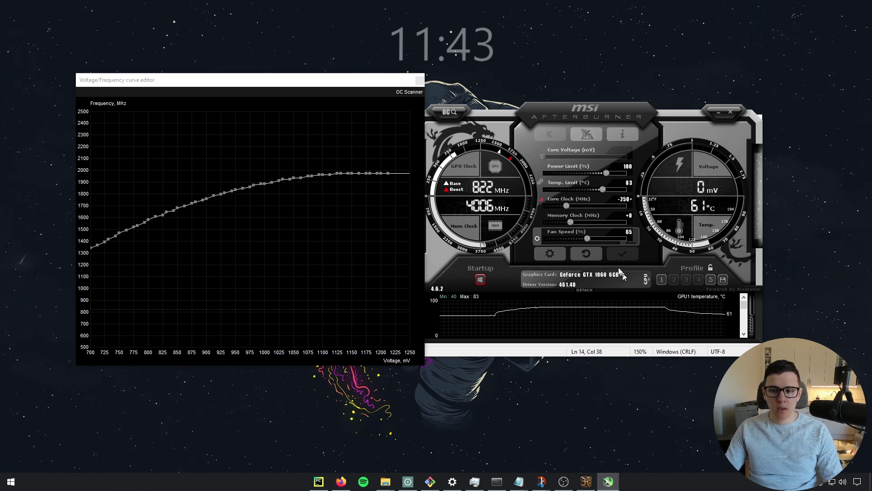
key("Return")
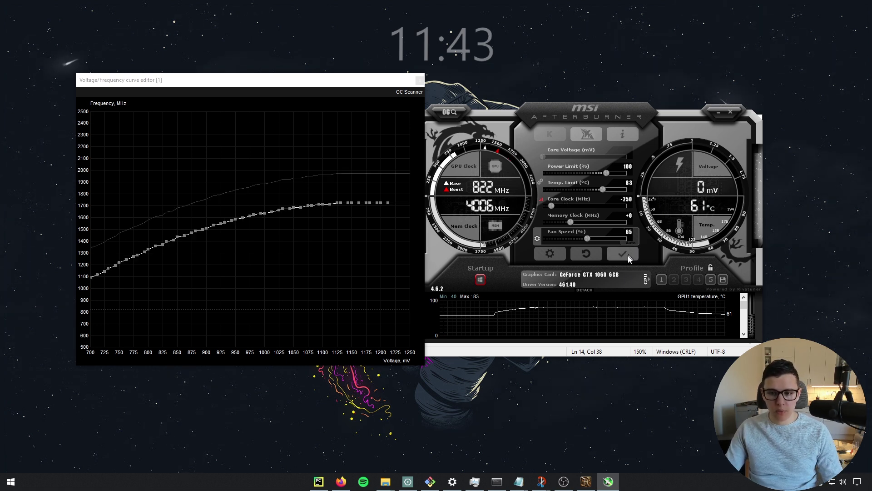
left_click(628, 257)
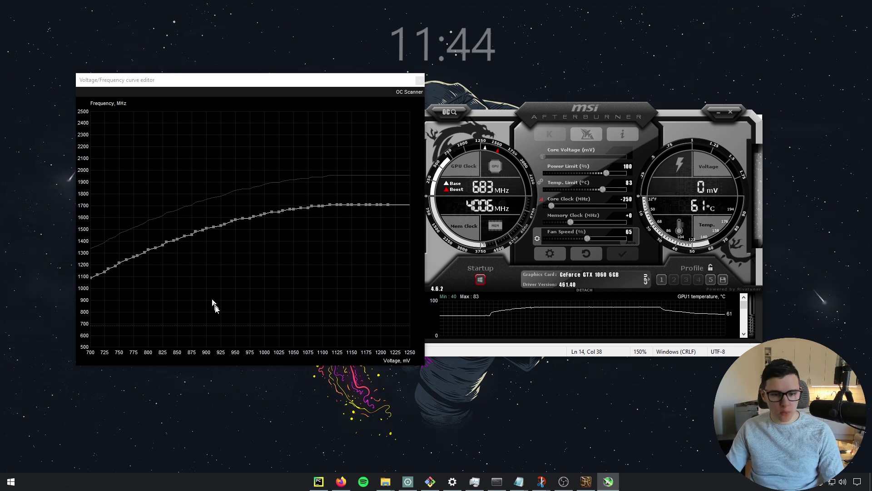
Raise the 950 mV point to 1850 MHz and apply, undoing a stray 1212 mV point drag
left_click(235, 222)
left_click_drag(235, 221, 236, 189)
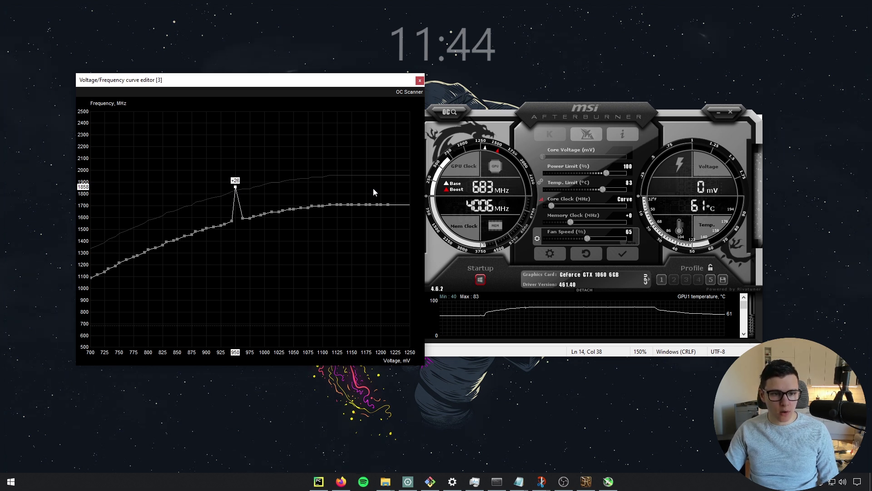
key("Down")
key("Down")
key("Down")
key("Down")
key("Down")
key("Down")
key("Down")
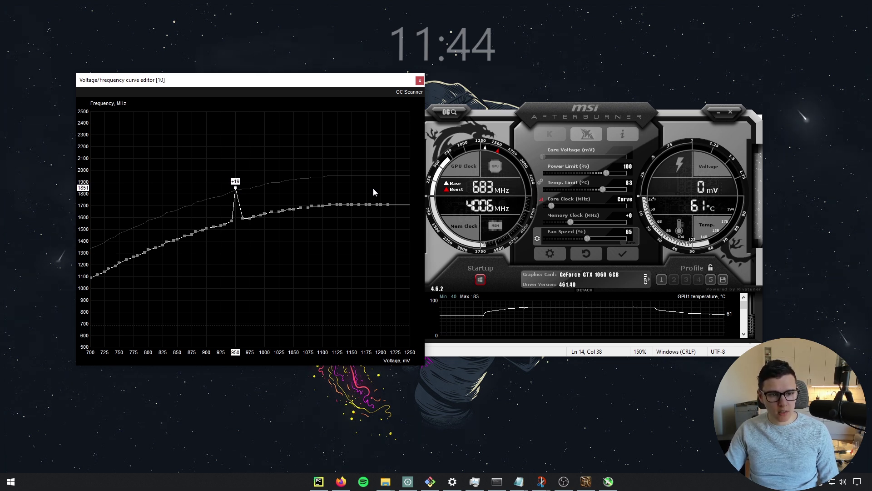
key("Down")
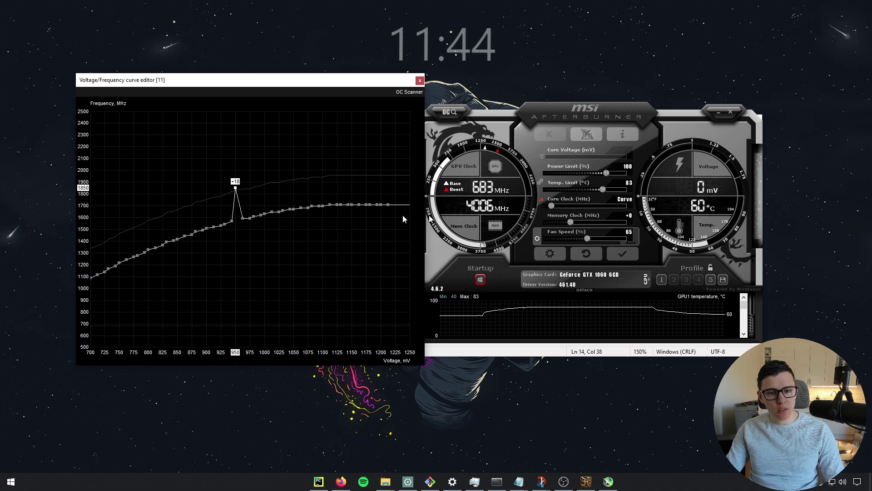
left_click(629, 255)
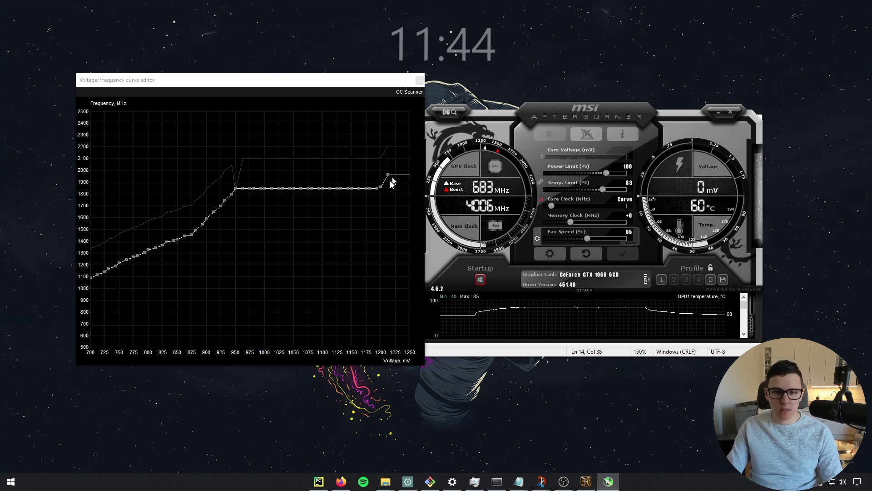
left_click_drag(388, 176, 389, 189)
key("ctrl+z")
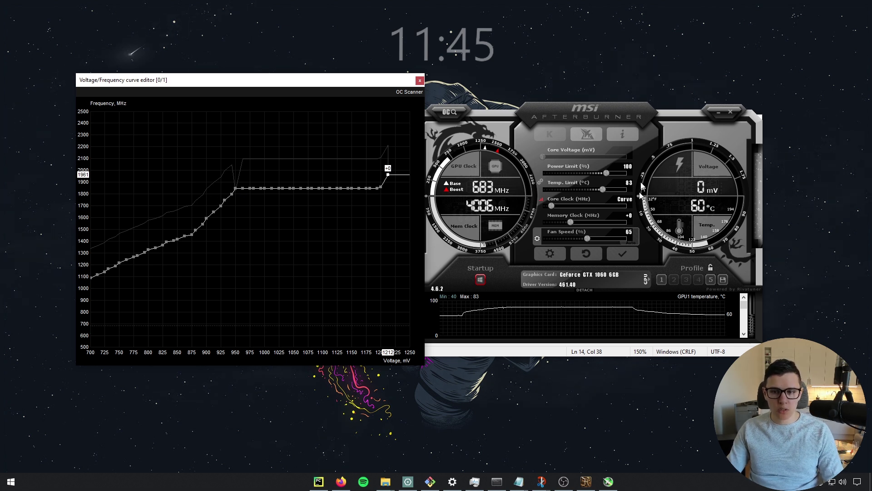
Apply the current curve, then reset it to the stock default with a +0 offset
left_click(661, 224)
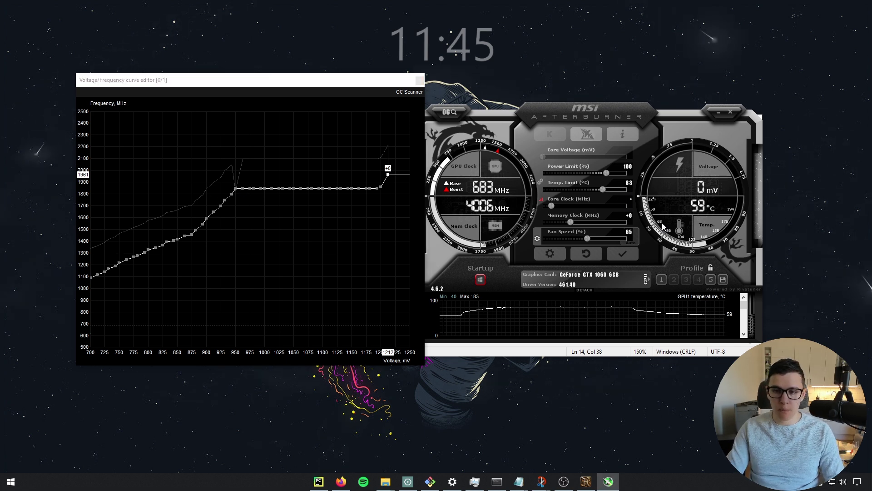
left_click(625, 253)
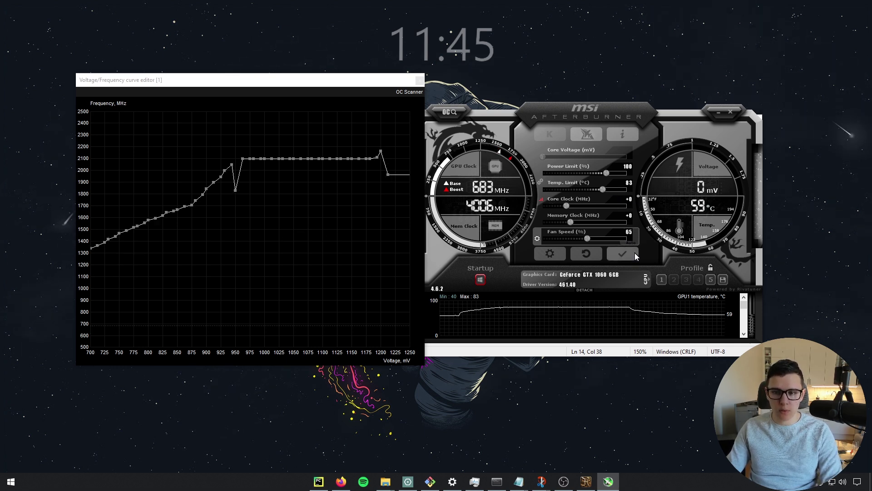
left_click(587, 256)
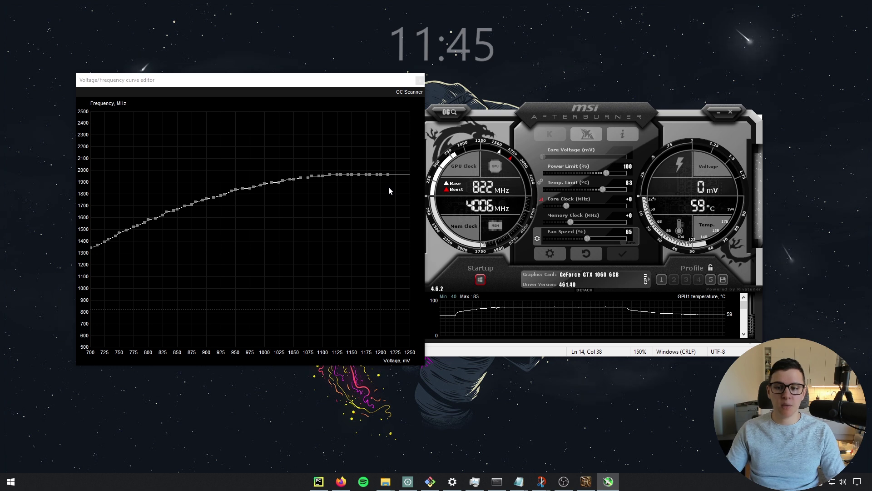
Enter a -250 offset, trial-raise the 925 mV point to 1860 MHz, then reset and apply
type("-250")
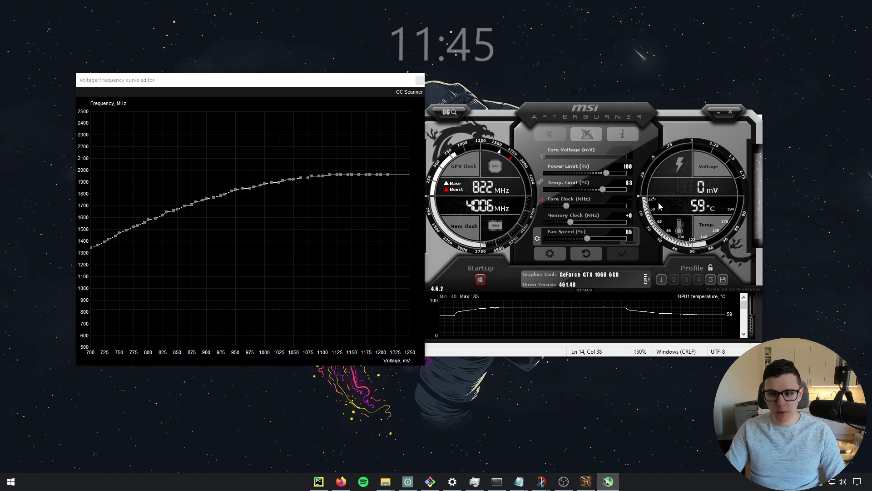
key("Return")
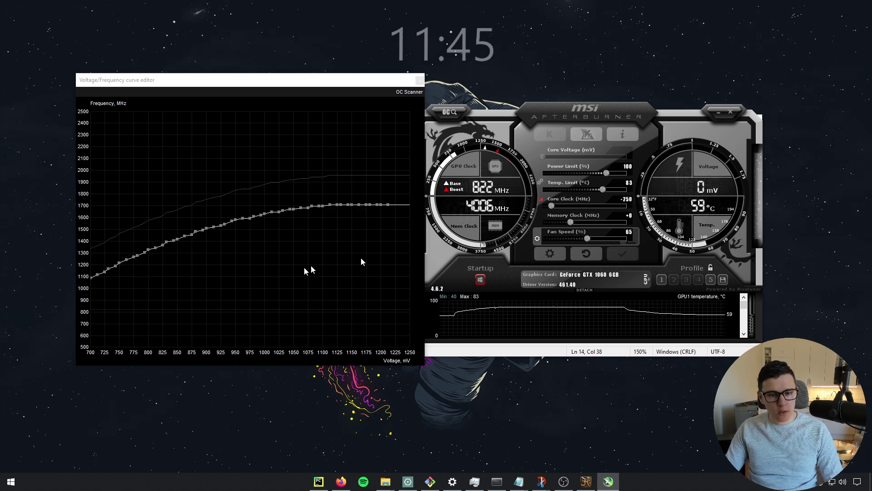
left_click_drag(226, 233, 222, 226)
left_click_drag(220, 191, 221, 187)
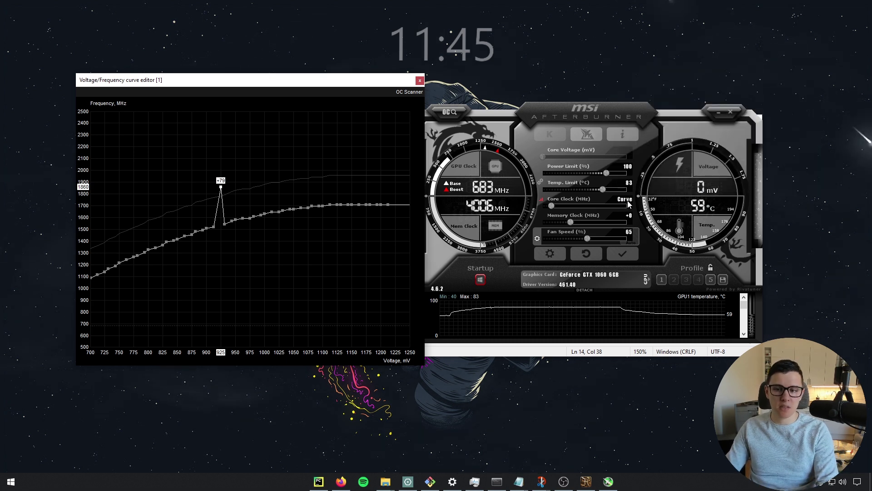
left_click(633, 204)
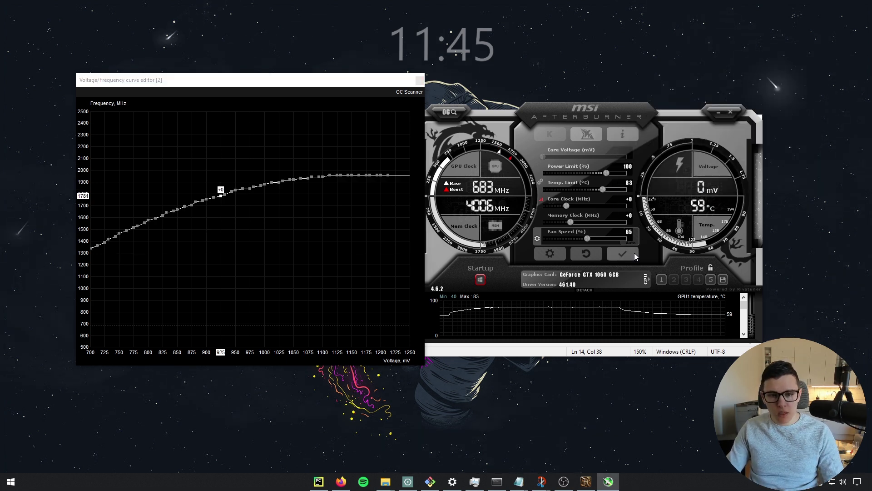
left_click(634, 254)
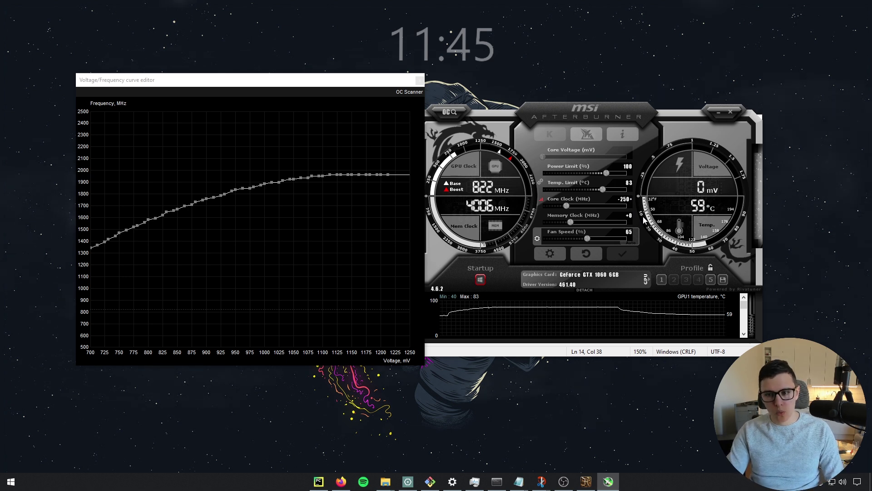
Apply the -250 offset, lift the 850 mV point to 1850 MHz, and apply the flattened curve
key("Return")
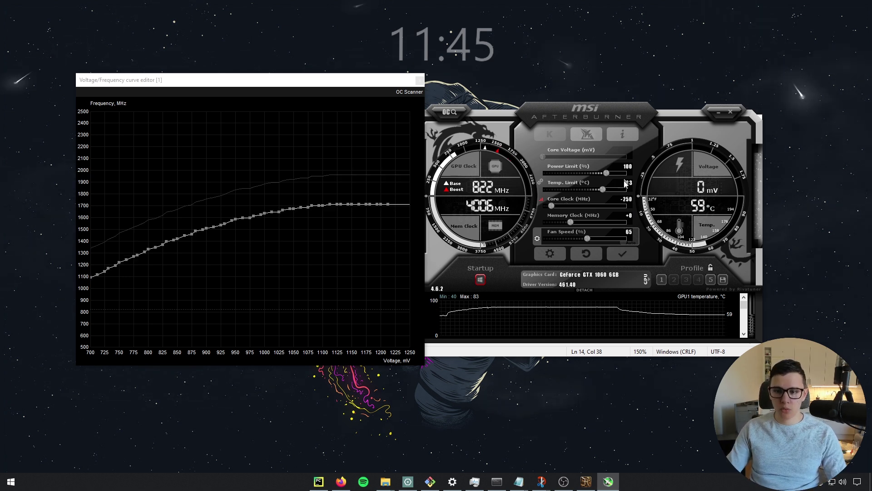
left_click(630, 255)
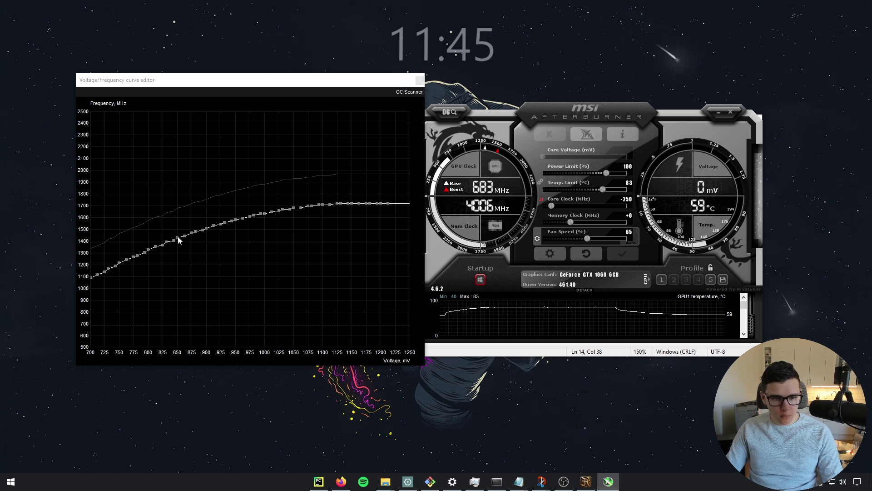
left_click_drag(177, 238, 177, 188)
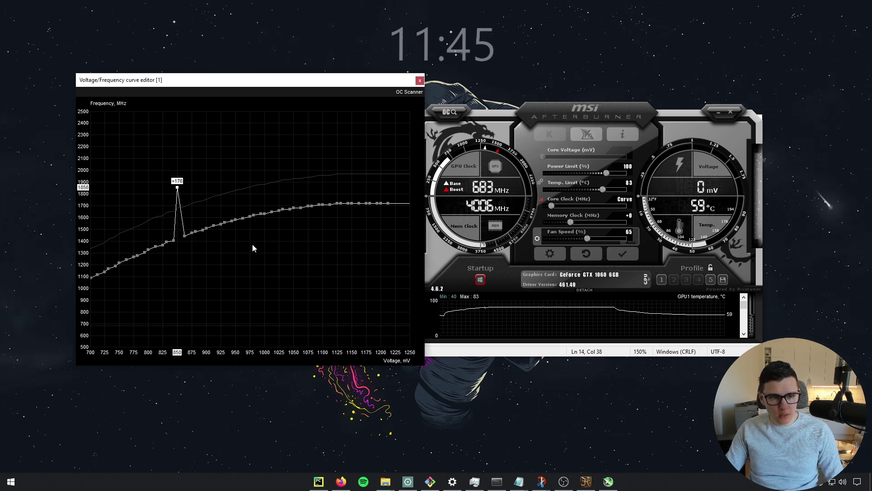
key("Down")
key("Down")
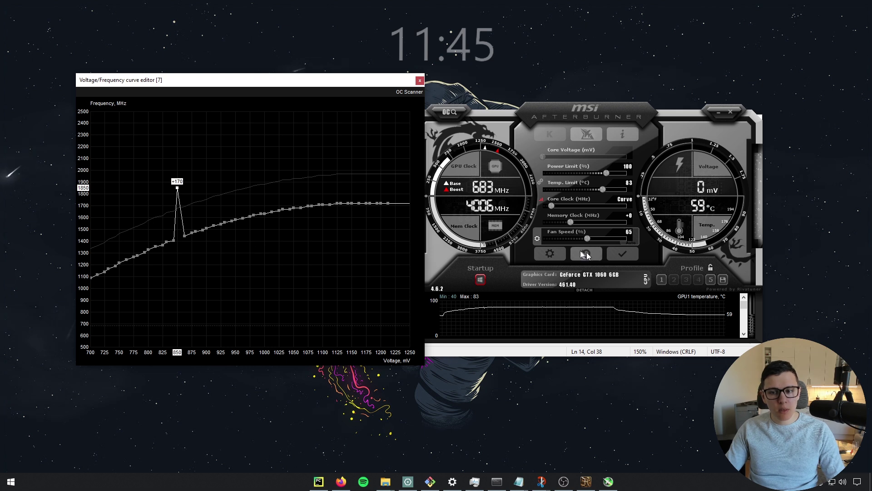
left_click(626, 252)
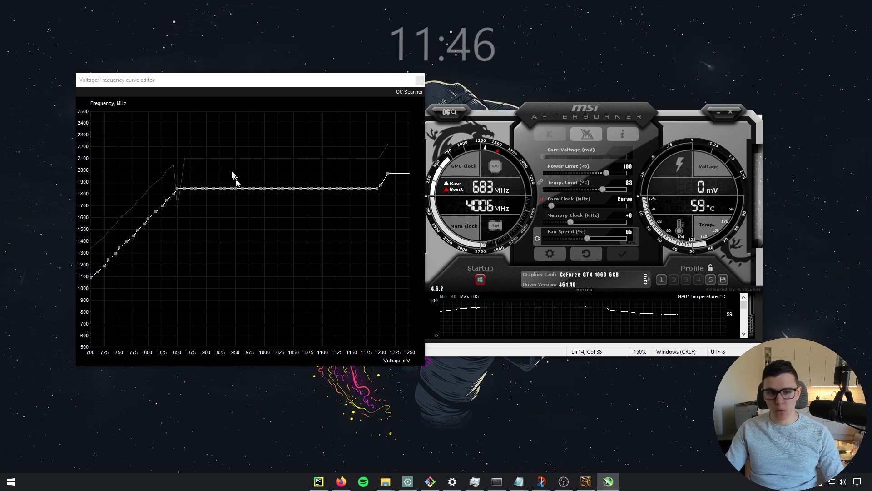
Close the curve editor, reopen it briefly, and close it again
left_click(420, 81)
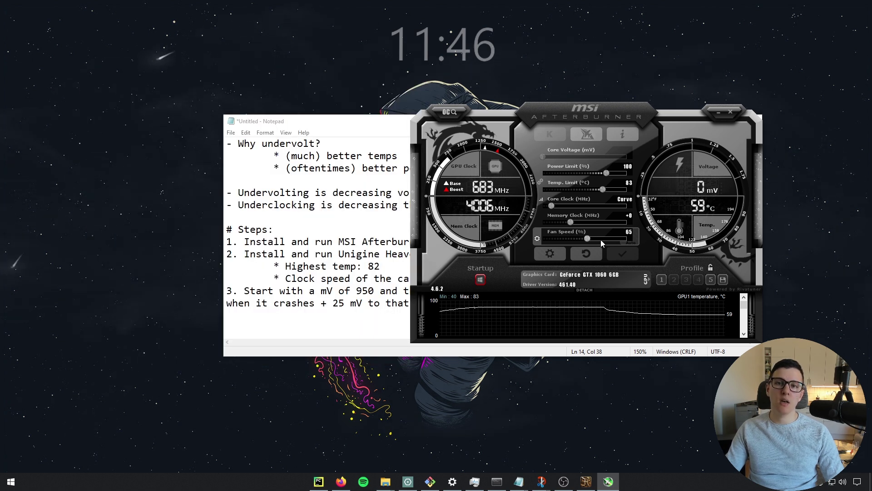
left_click(541, 199)
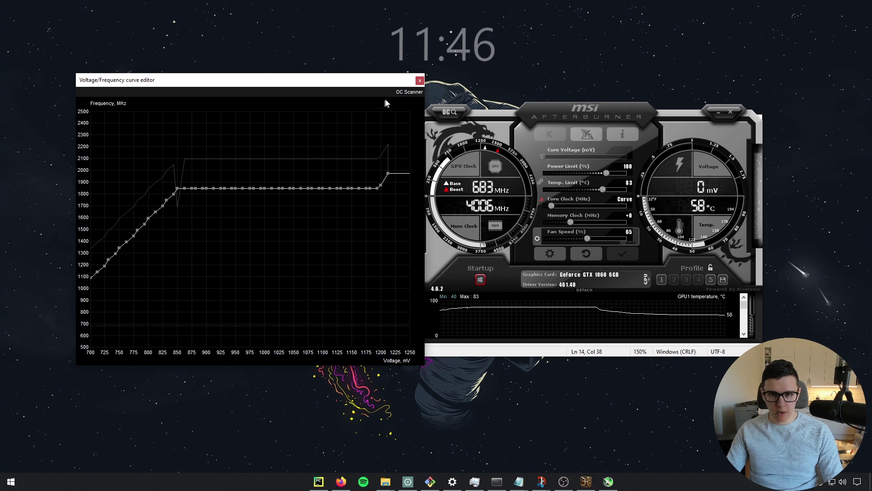
left_click(420, 81)
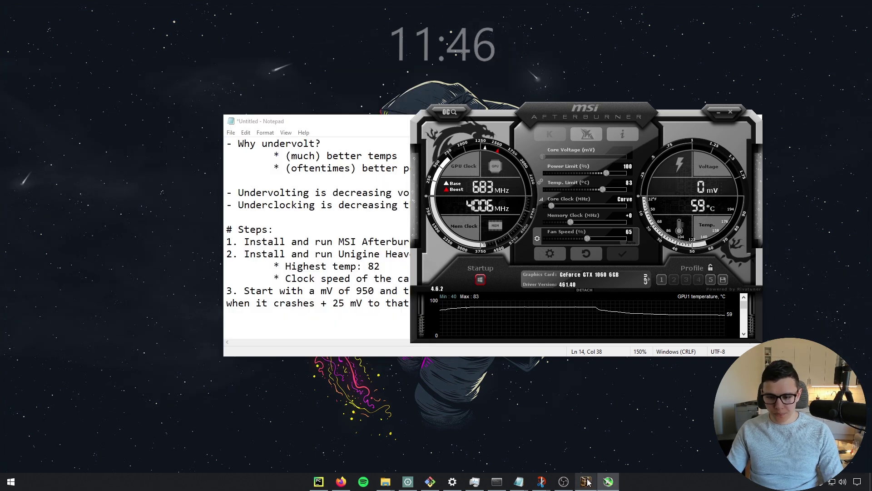
Bring up the Heaven launcher and start the benchmark
left_click(586, 481)
left_click_drag(629, 104, 482, 99)
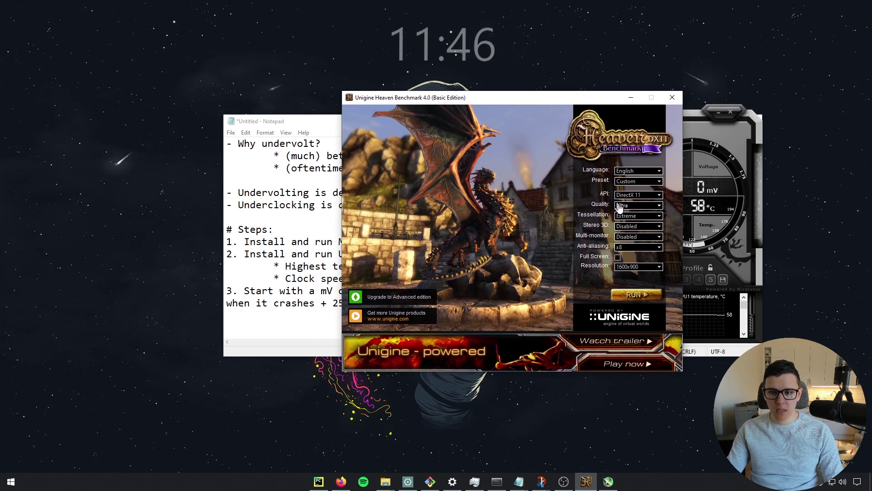
left_click(636, 295)
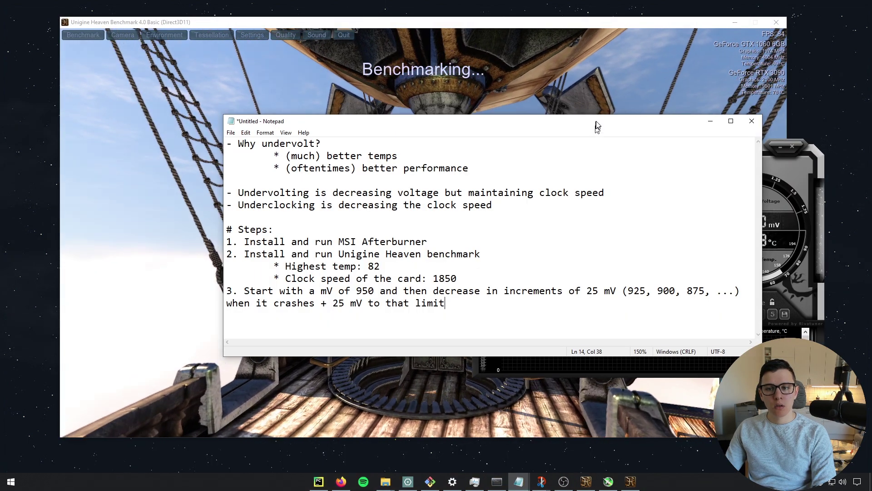
Add an indented '* Score: 2004' line under the clock speed in the notes
left_click_drag(597, 126, 499, 128)
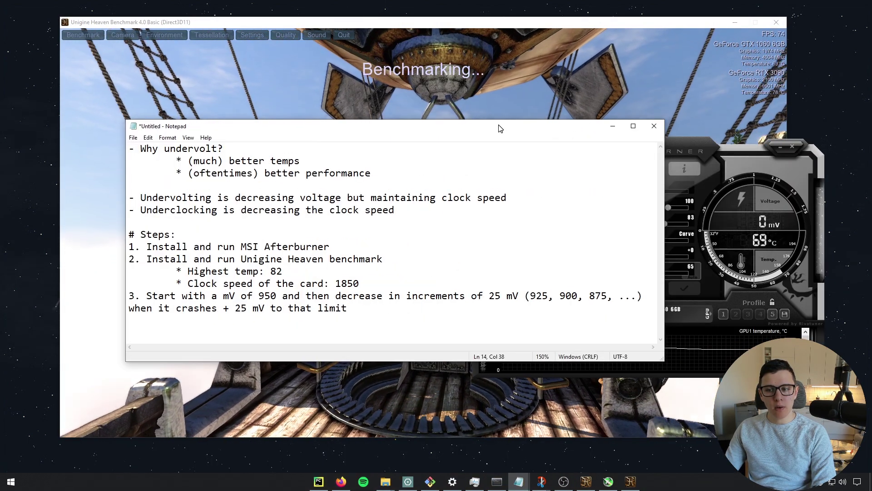
left_click(419, 284)
key("Return")
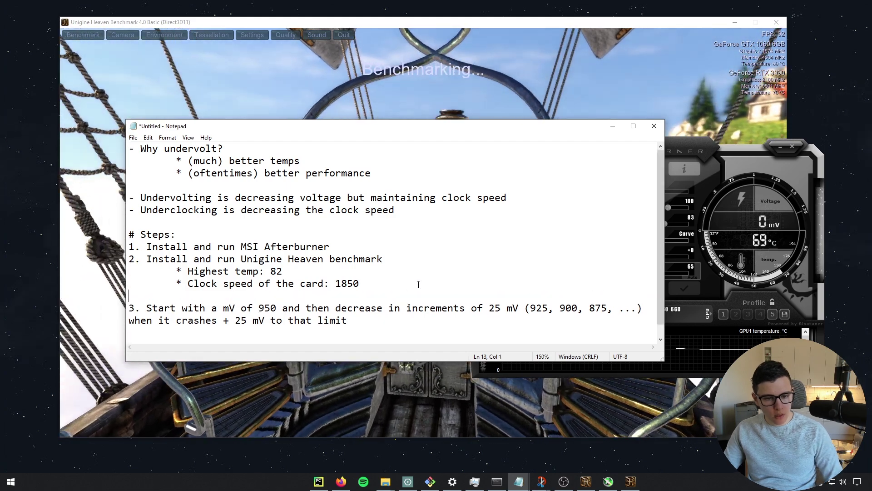
key("Tab")
type("*")
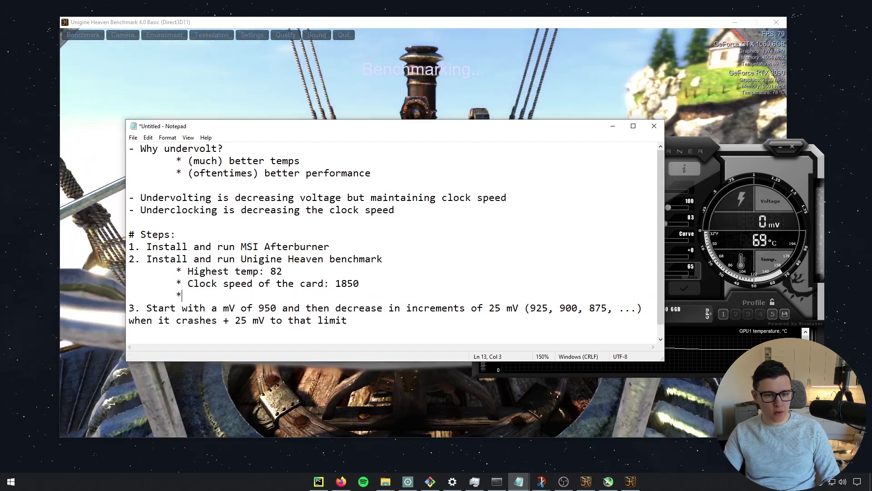
type(" Score:")
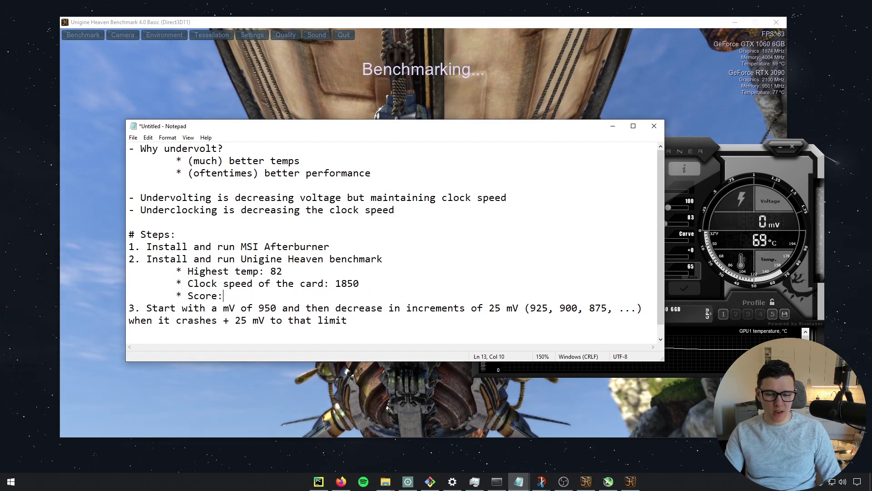
type(" 2004")
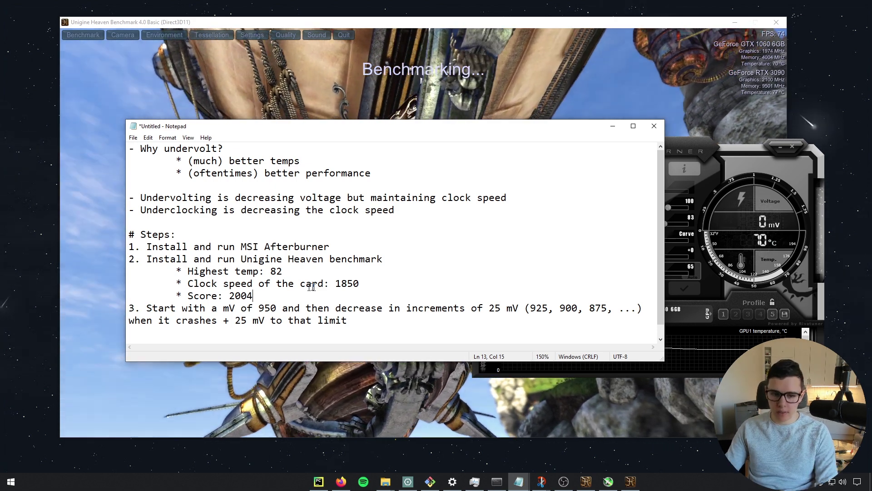
left_click(350, 321)
key("Return")
key("Return")
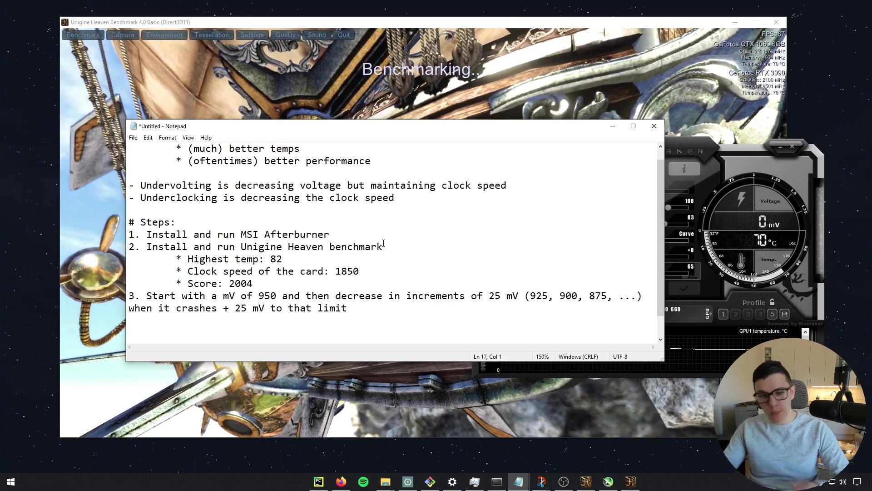
left_click(612, 125)
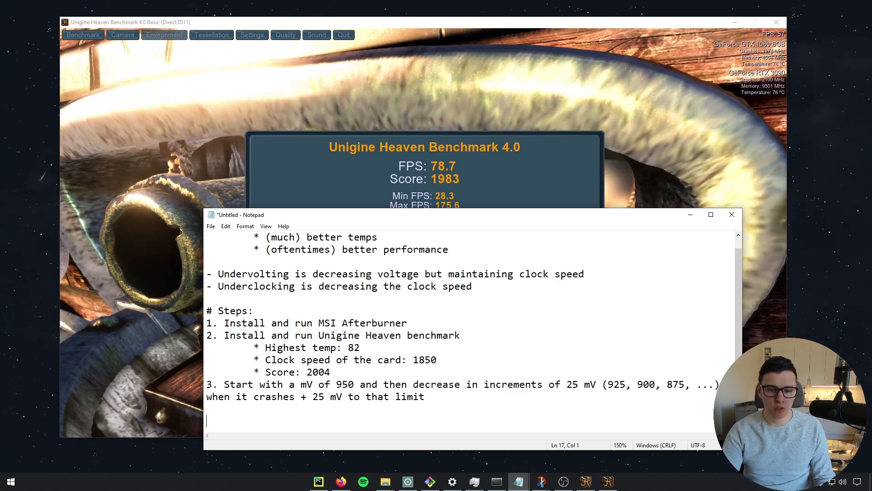
Type 'After undervolt: score 1983' and 'Highest temp: 73' on separate lines
type("After unde")
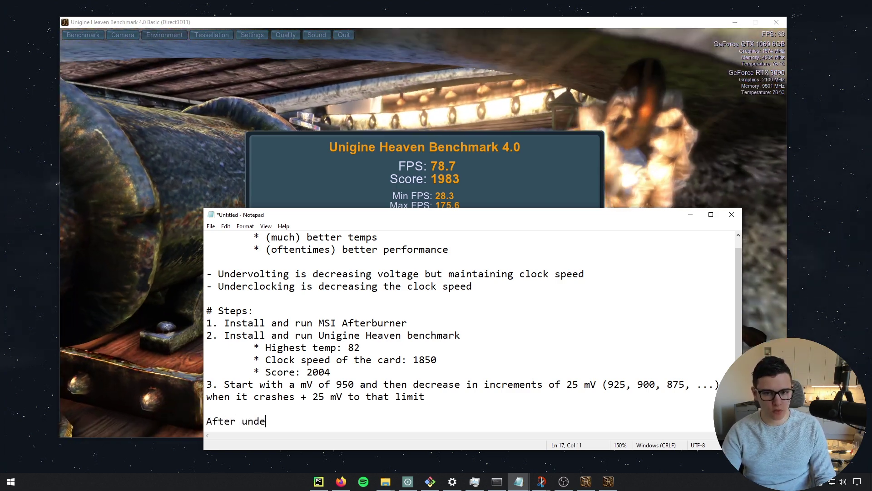
type("rvolt: sc")
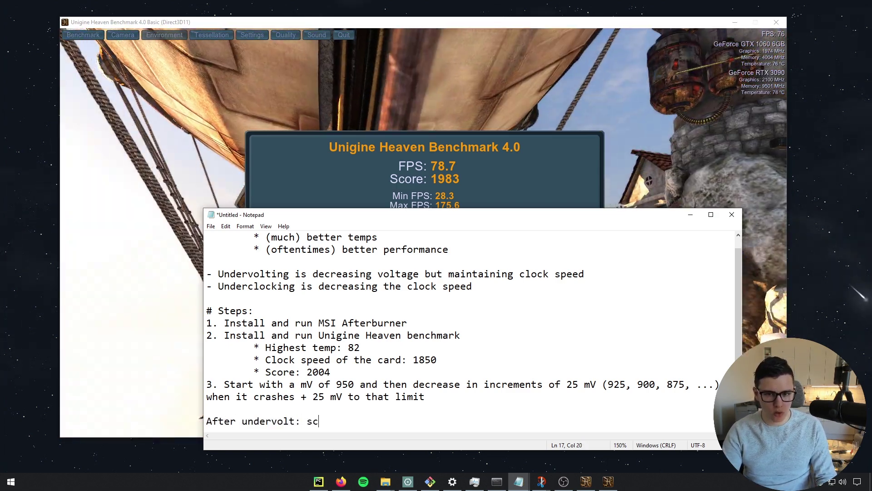
type("ore 1983")
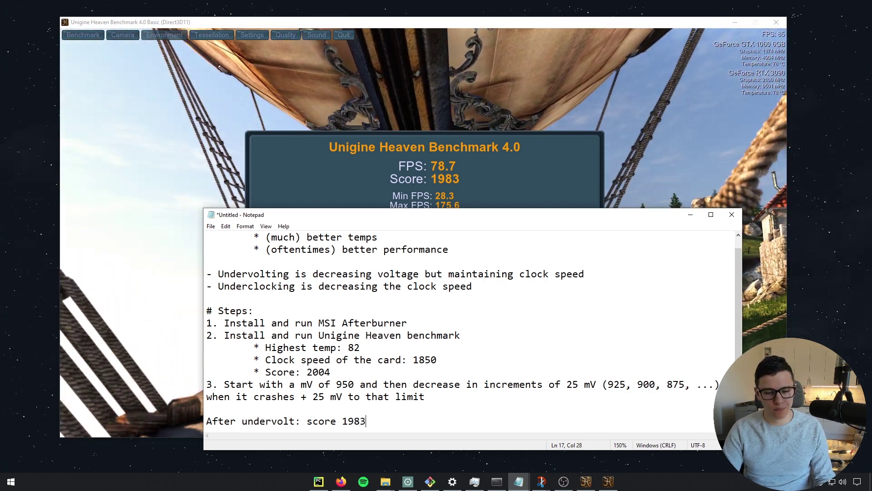
key("Return")
type("Highje")
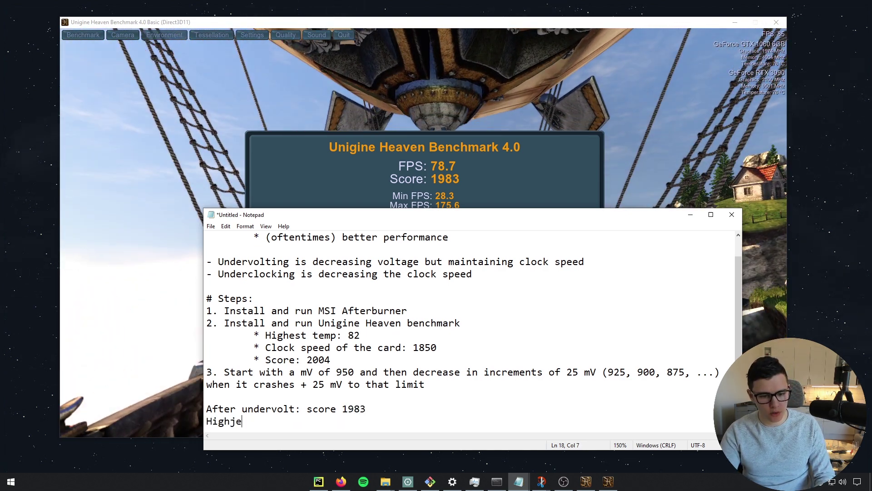
key("BackSpace")
key("BackSpace")
type("est temp: 73")
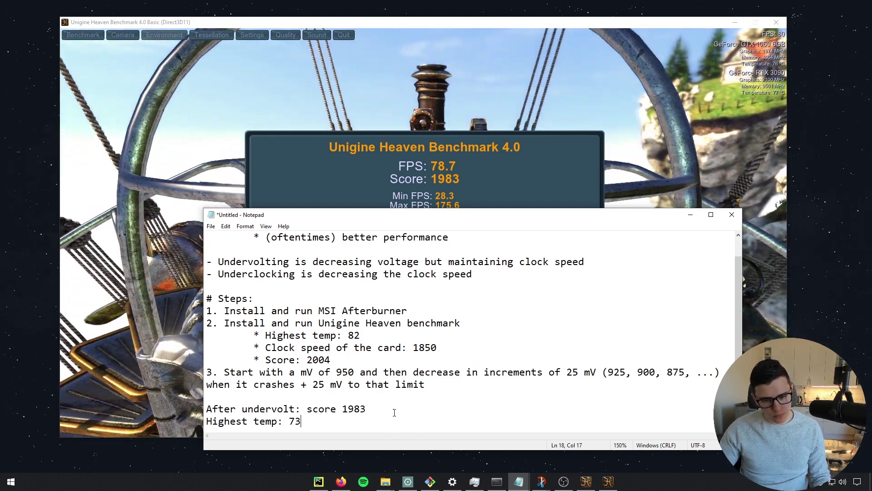
scroll(389, 386, "down", 1)
Launch Calculator via a 'kalk' search and close the Heaven benchmark window
key("super")
type("kalk")
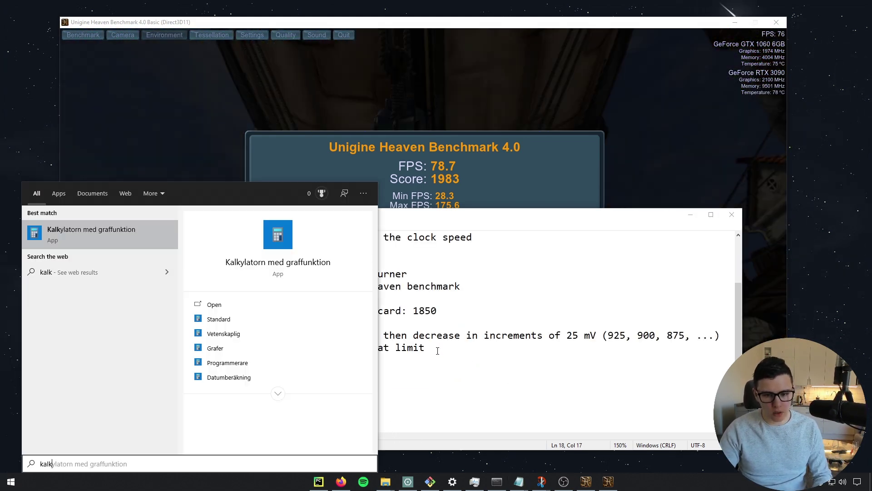
key("Return")
left_click(749, 22)
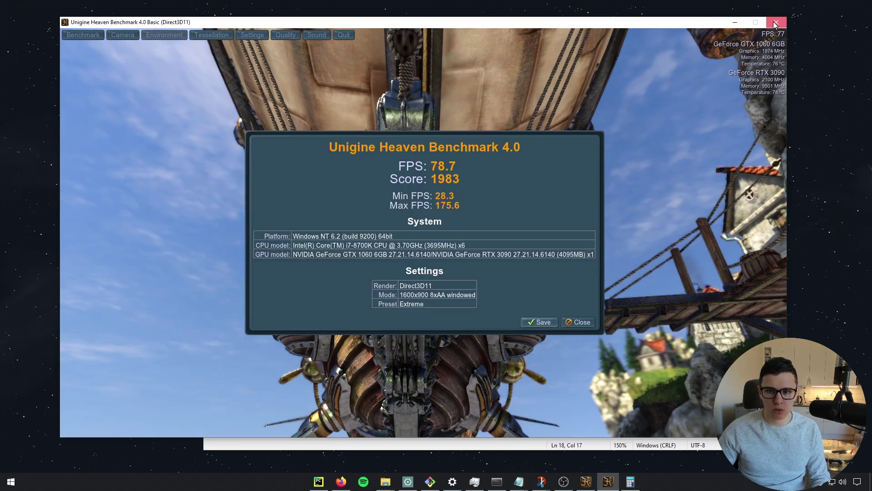
left_click(775, 23)
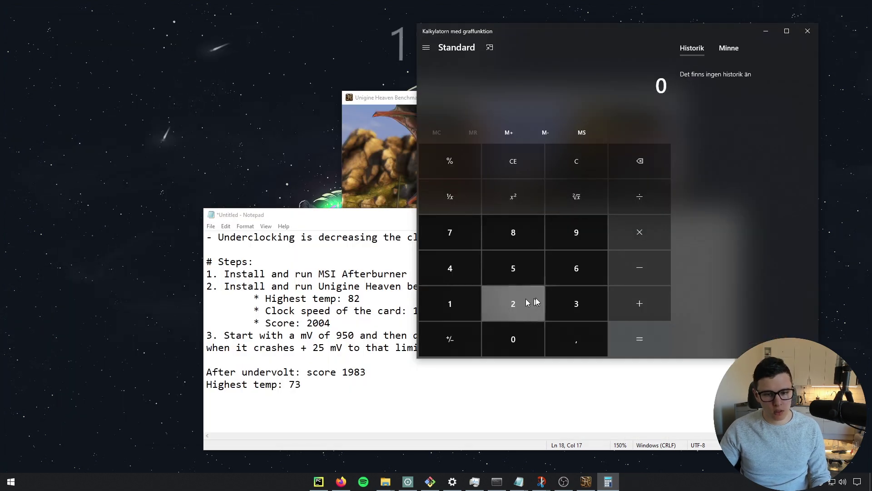
key("1")
left_click(568, 237)
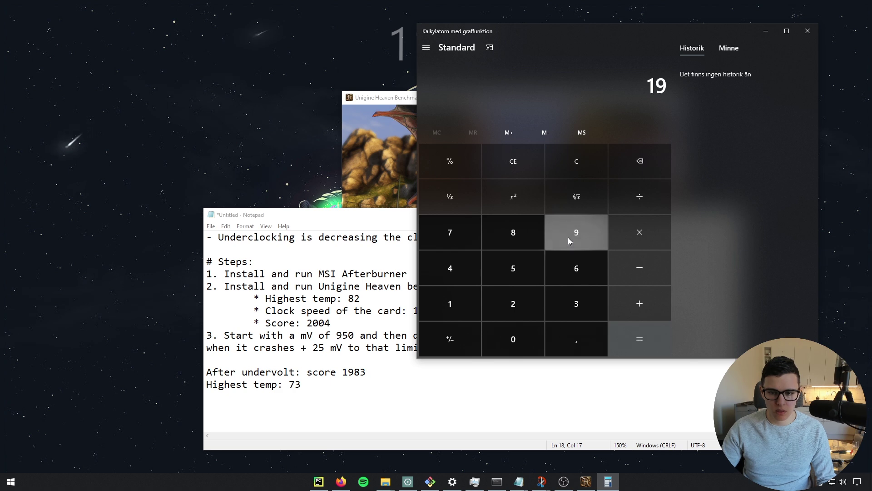
type("83/200")
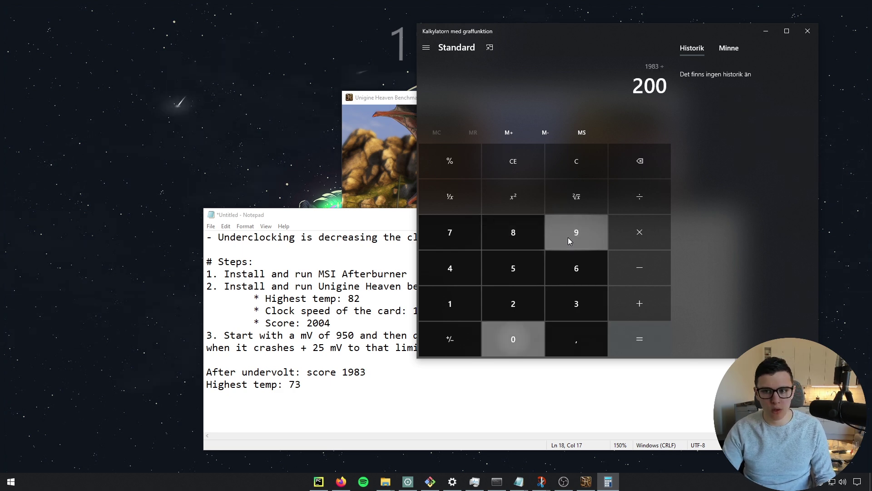
type("4")
key("Return")
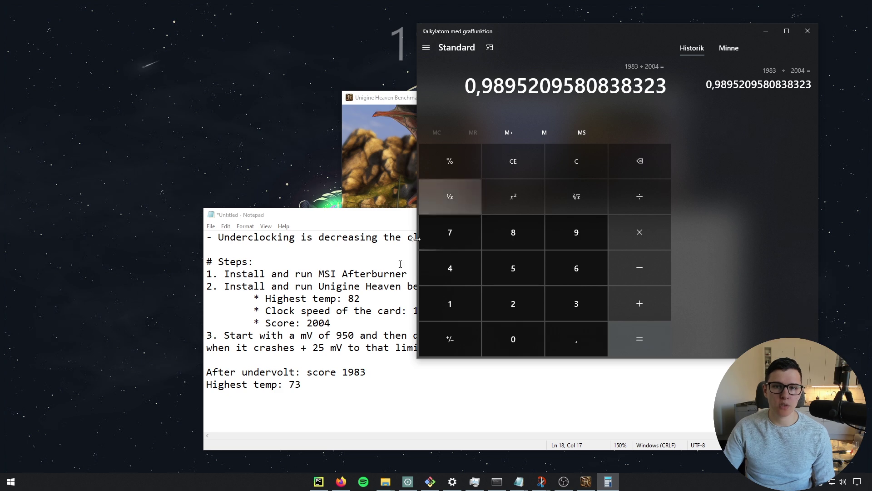
left_click(342, 387)
On a new Notepad line, note '~ 1% performance degradation and ~10 better temp'
key("Return")
key("Return")
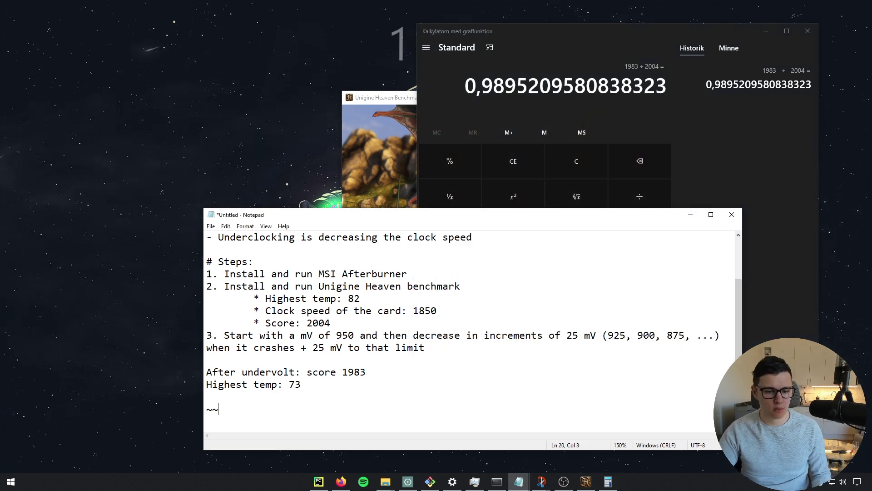
type("~ 1% performance degradation and")
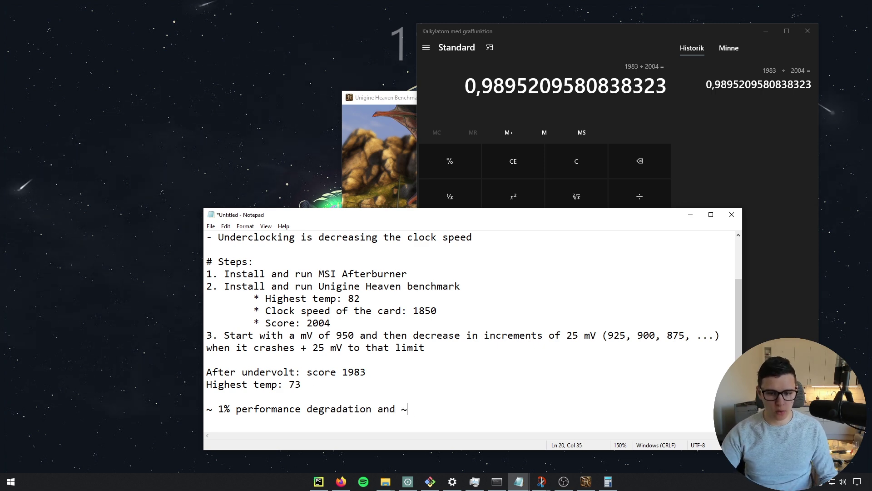
type("10%")
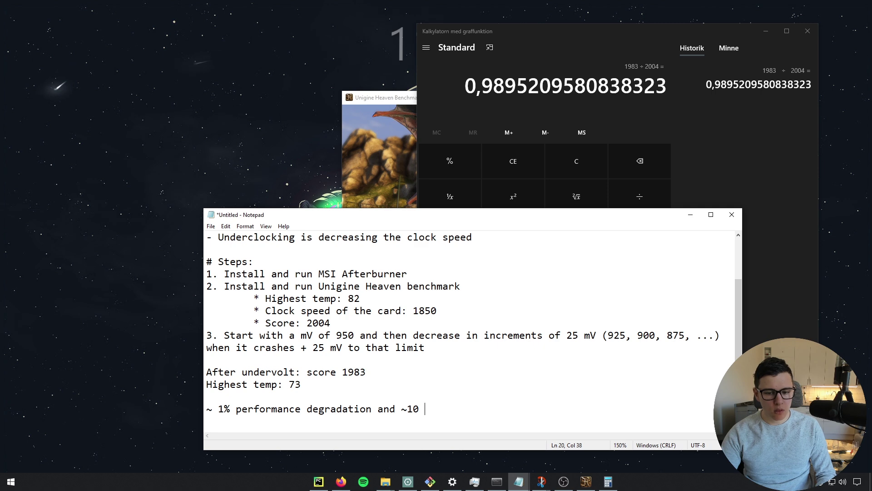
left_click(460, 408)
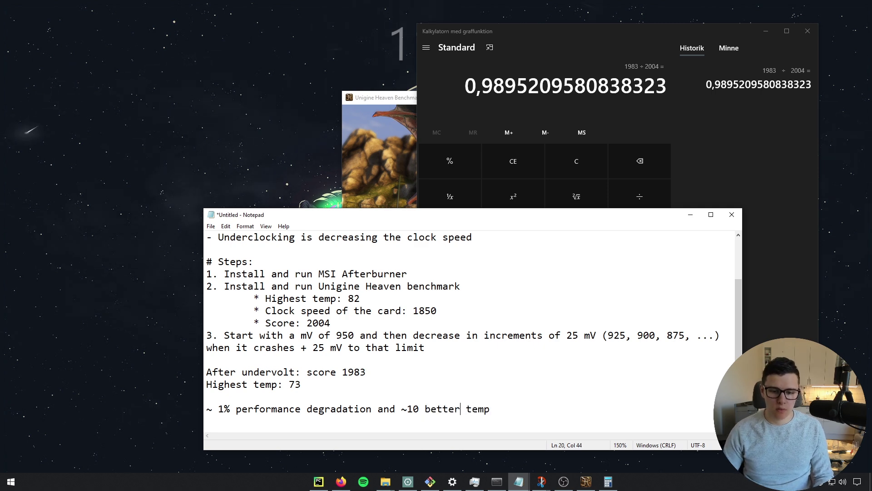